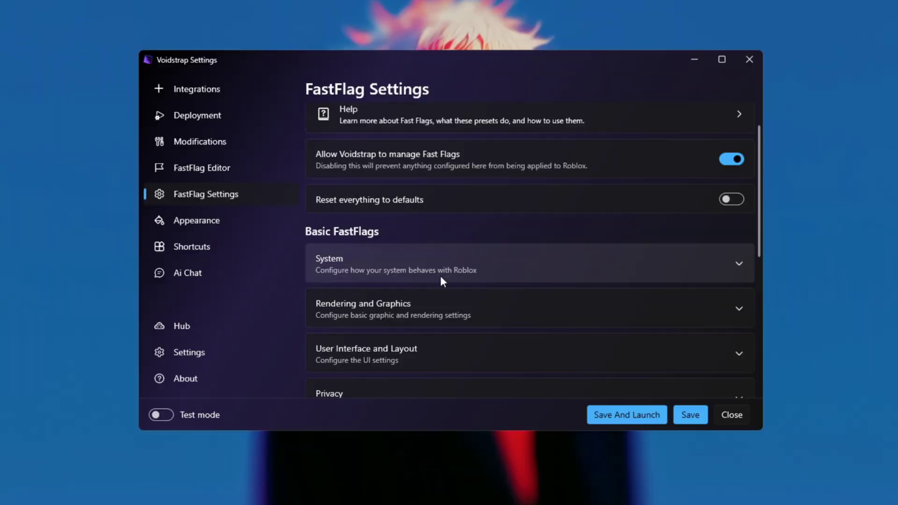
# Examine the System and Rendering and Graphics sections of the FastFlag Settings and the flag list in the FastFlag Editor.
pyautogui.click(441, 277)
pyautogui.scroll(-5, 423, 264)
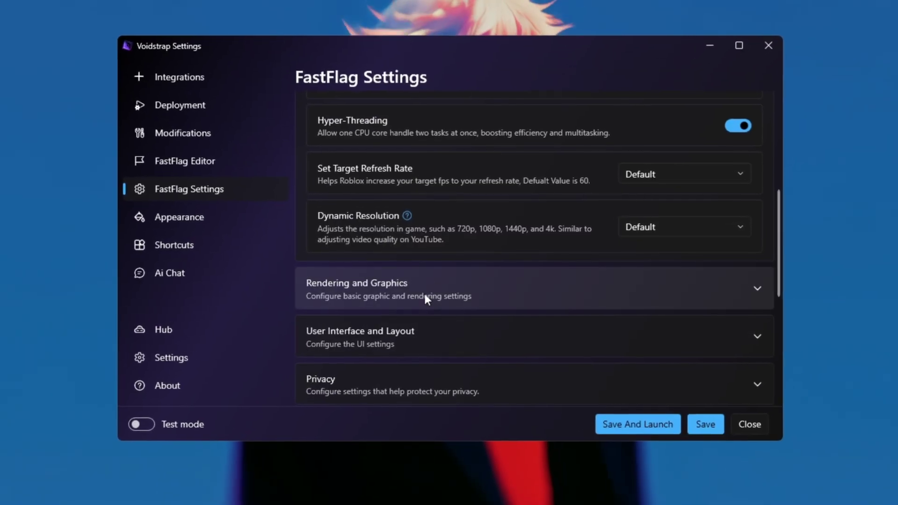
pyautogui.scroll(-3, 424, 291)
pyautogui.click(412, 198)
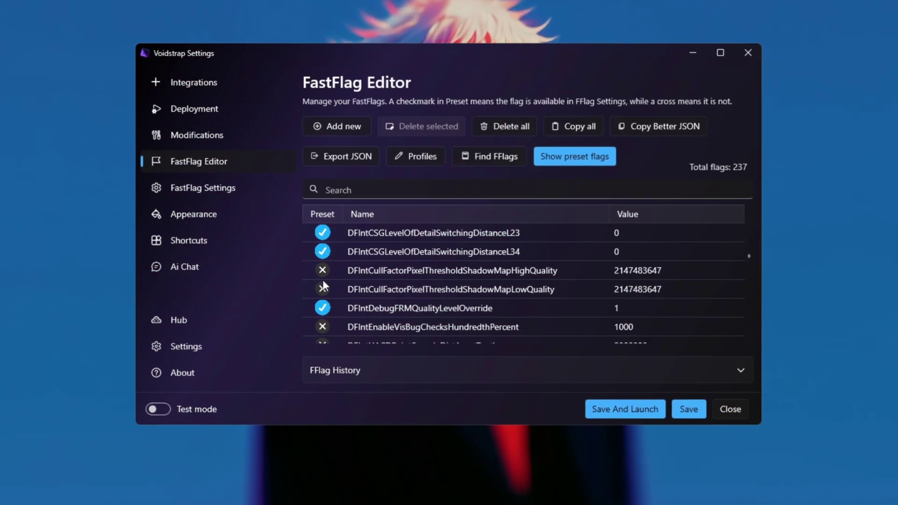
pyautogui.click(323, 278)
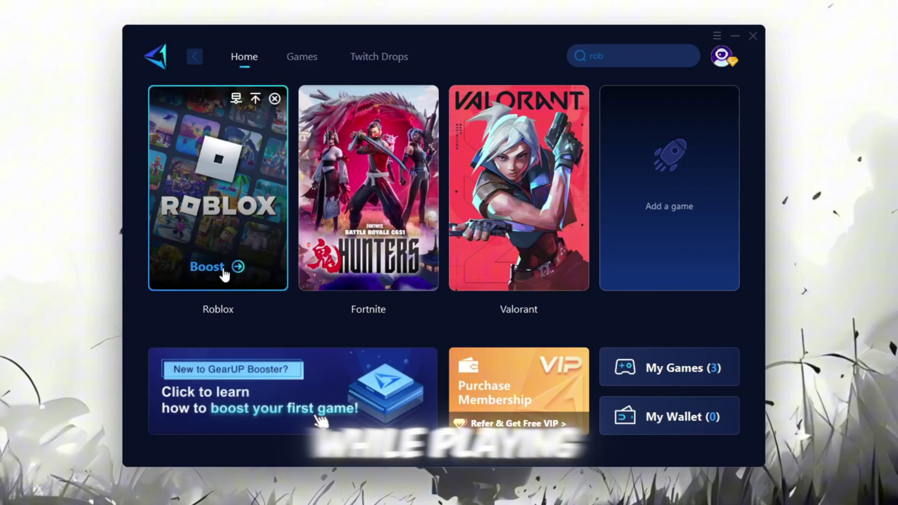
# Start the Roblox boost in GearUP Booster and look below the Roblox FPS video on YouTube.
pyautogui.click(248, 268)
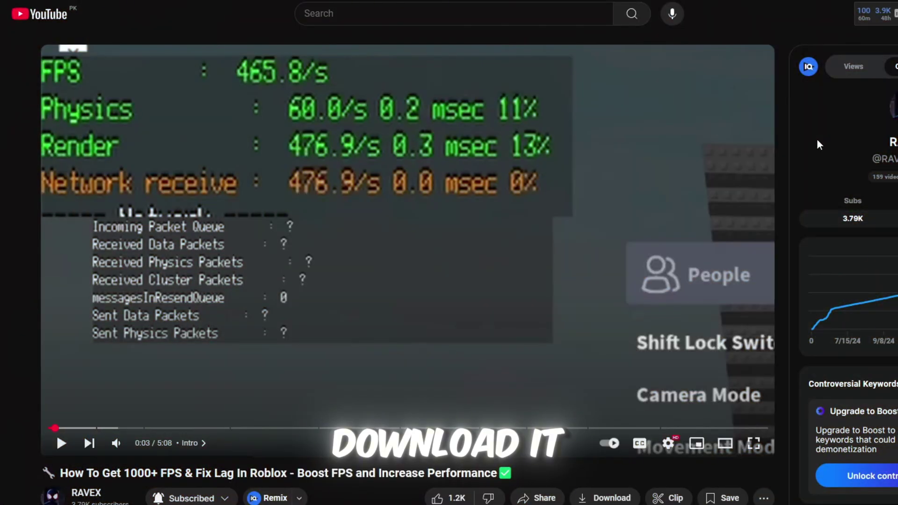
pyautogui.scroll(-5, 817, 139)
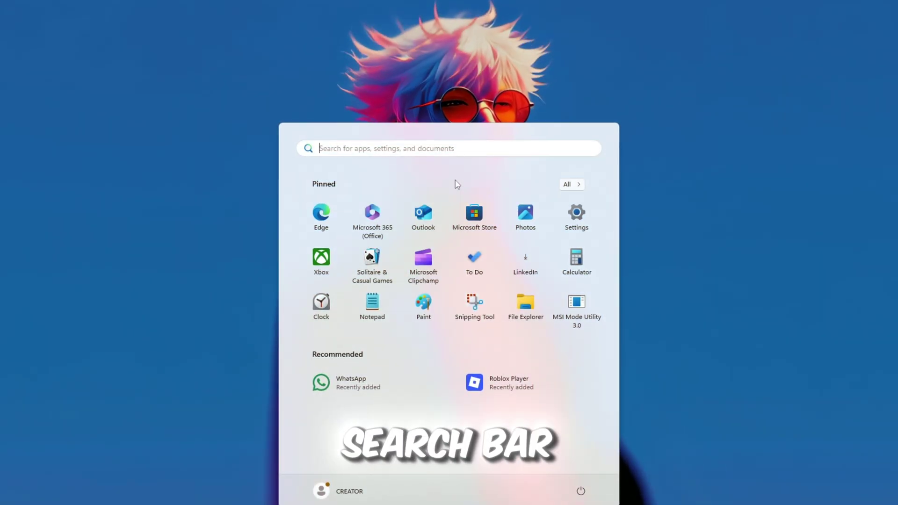
# Apply best-performance visual effects in Windows with only smooth screen font edges and thumbnails instead of icons enabled, and open the advanced performance options.
pyautogui.write('adjust')
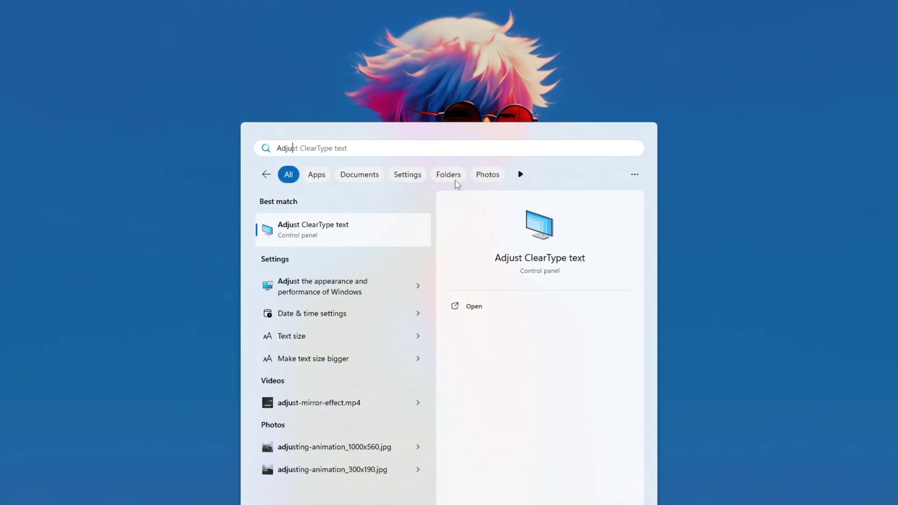
pyautogui.click(374, 287)
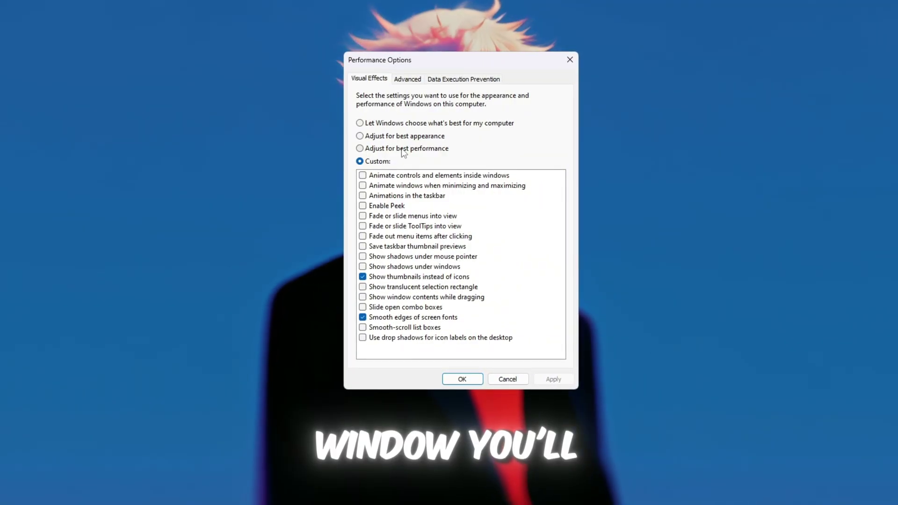
pyautogui.click(374, 149)
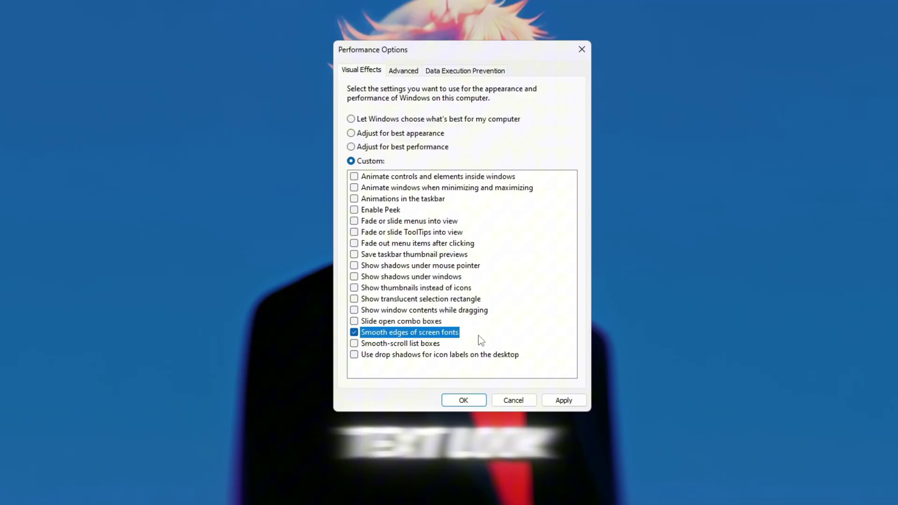
pyautogui.click(416, 287)
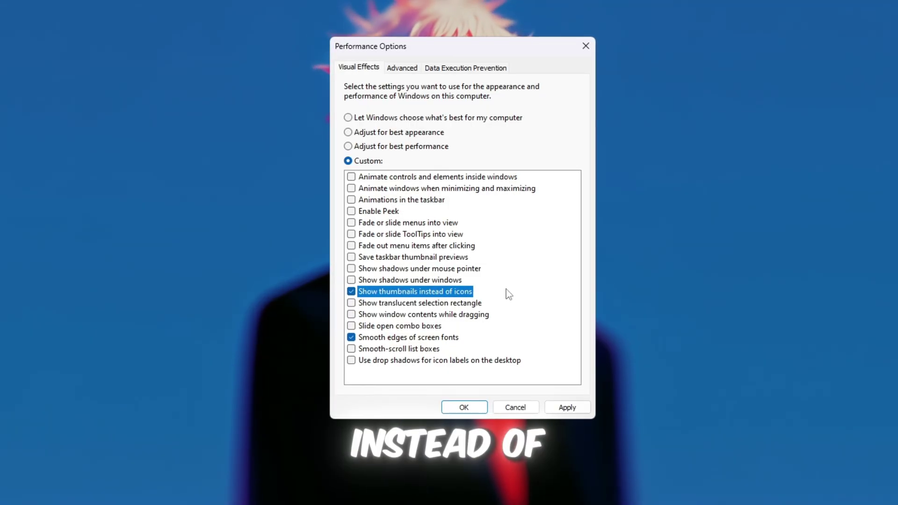
pyautogui.click(583, 411)
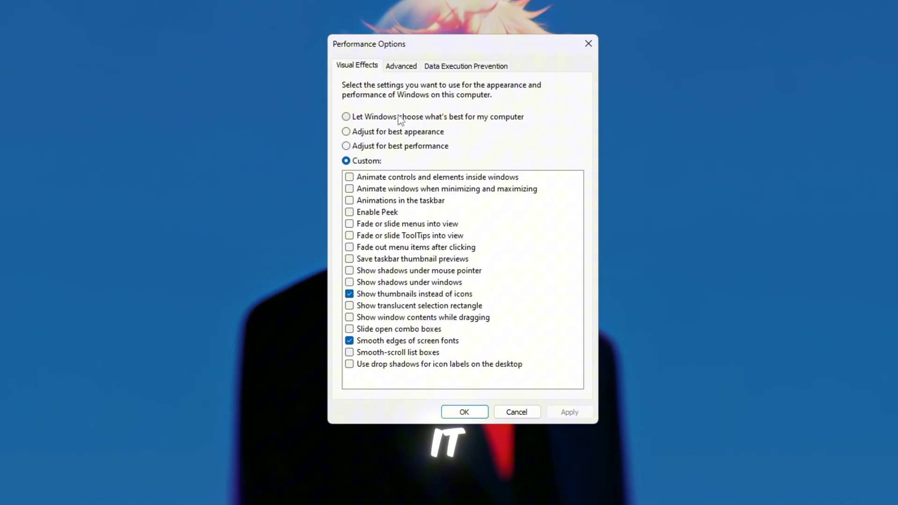
pyautogui.click(408, 66)
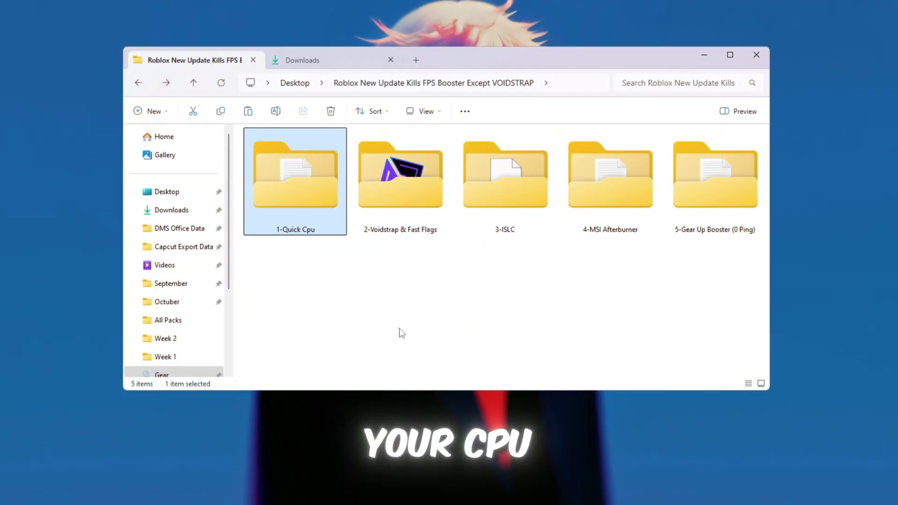
# Locate Quick CPU.txt in the 1-Quick Cpu folder, minimize the folder window, and launch Quick CPU.
pyautogui.doubleClick(296, 190)
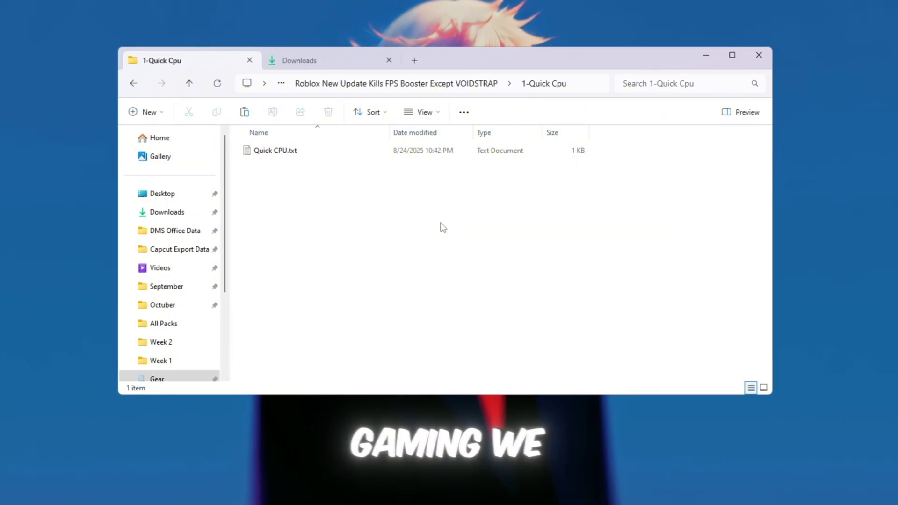
pyautogui.click(284, 156)
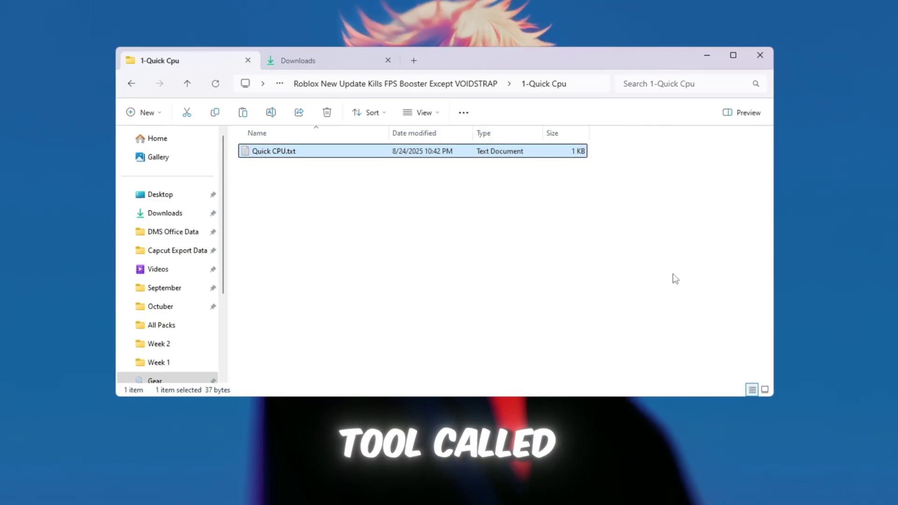
pyautogui.click(709, 63)
pyautogui.press('super')
pyautogui.write('quic')
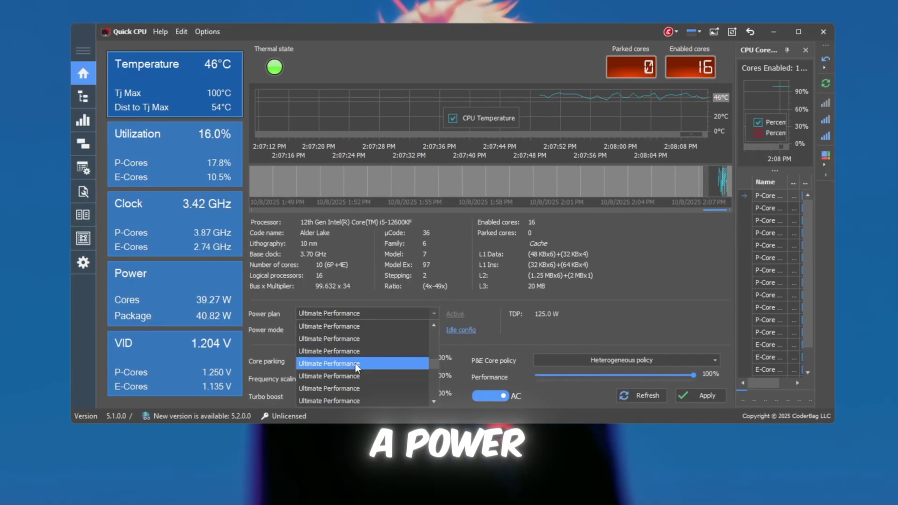
# Set the power plan to Ultimate Performance and apply the change.
pyautogui.click(356, 330)
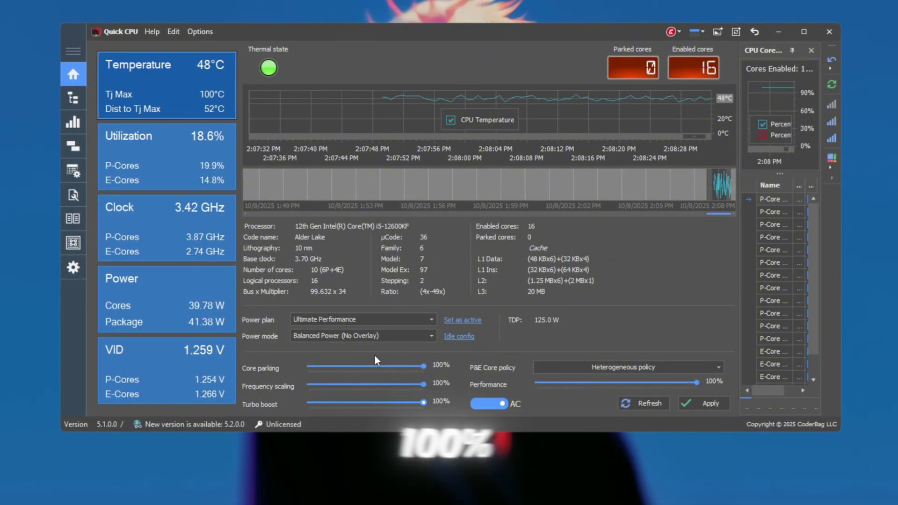
pyautogui.click(690, 405)
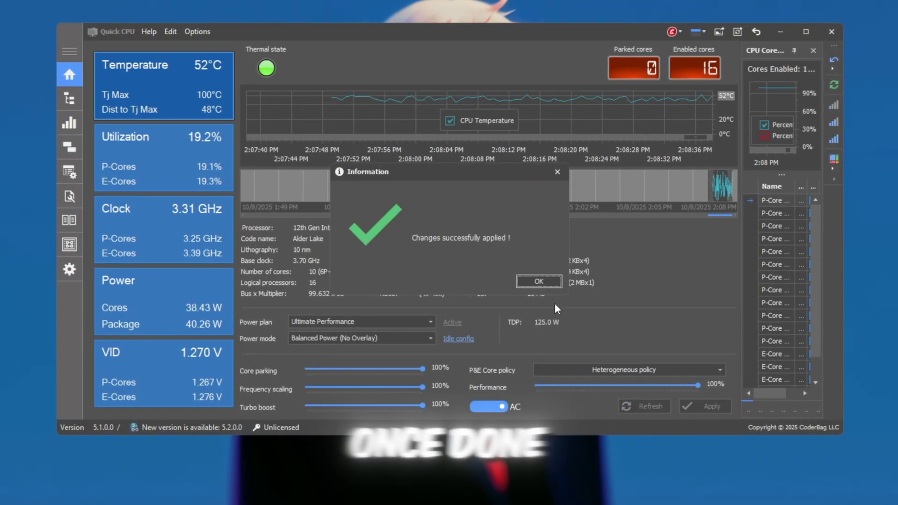
pyautogui.click(546, 281)
# Make sure Turbo Boost and Enhanced SpeedStep are enabled in the Advanced CPU Settings and apply the configuration.
pyautogui.click(69, 51)
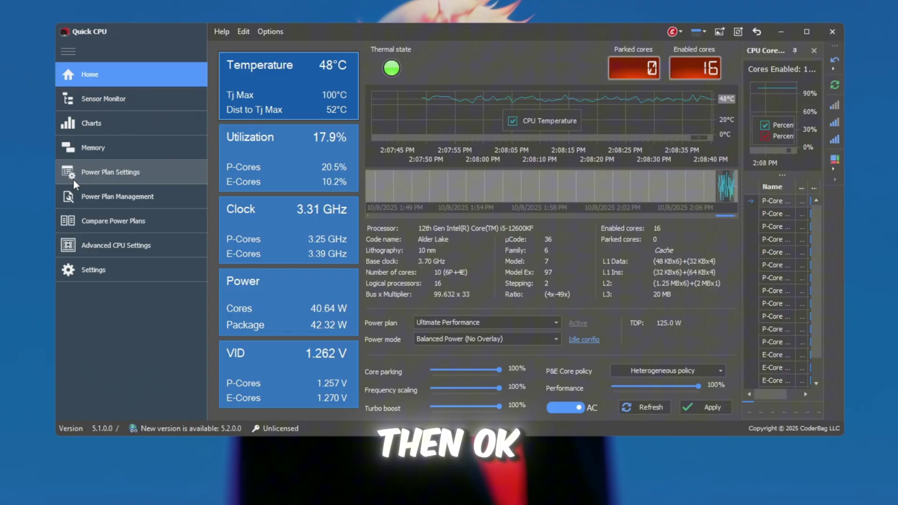
pyautogui.click(106, 248)
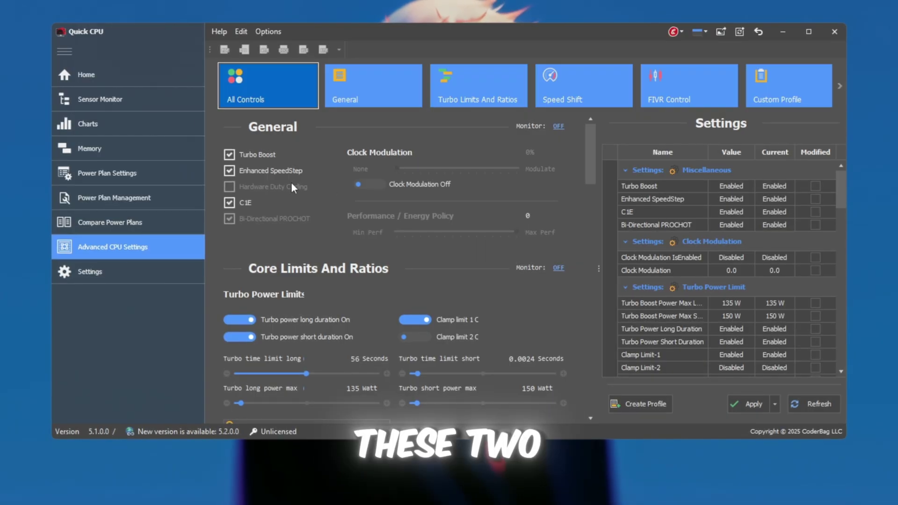
pyautogui.doubleClick(257, 154)
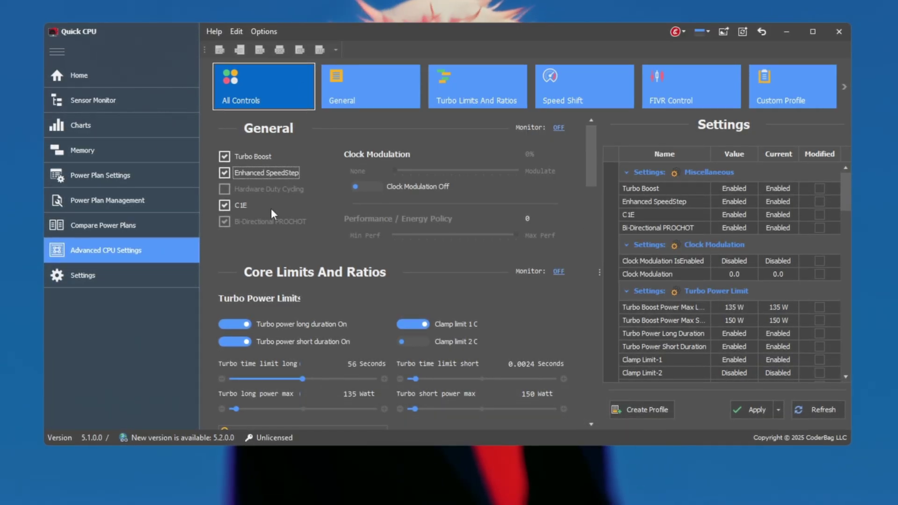
pyautogui.click(757, 410)
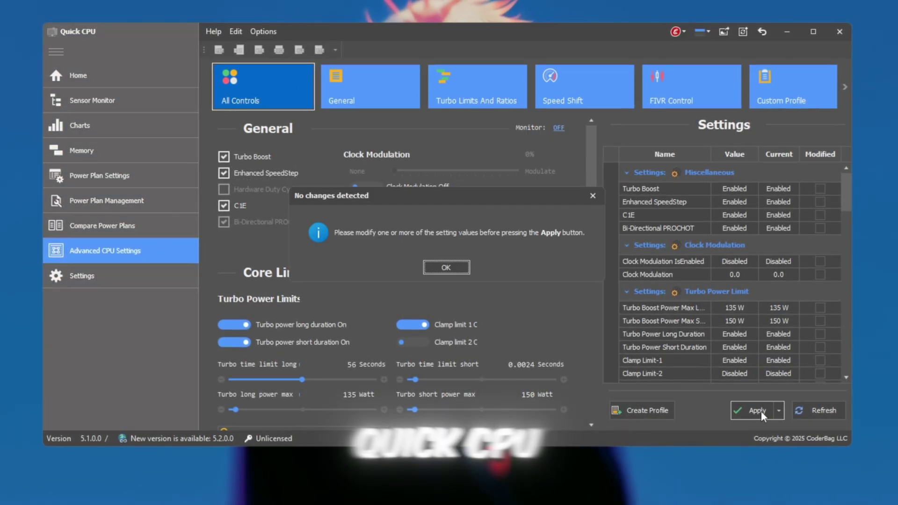
pyautogui.click(446, 268)
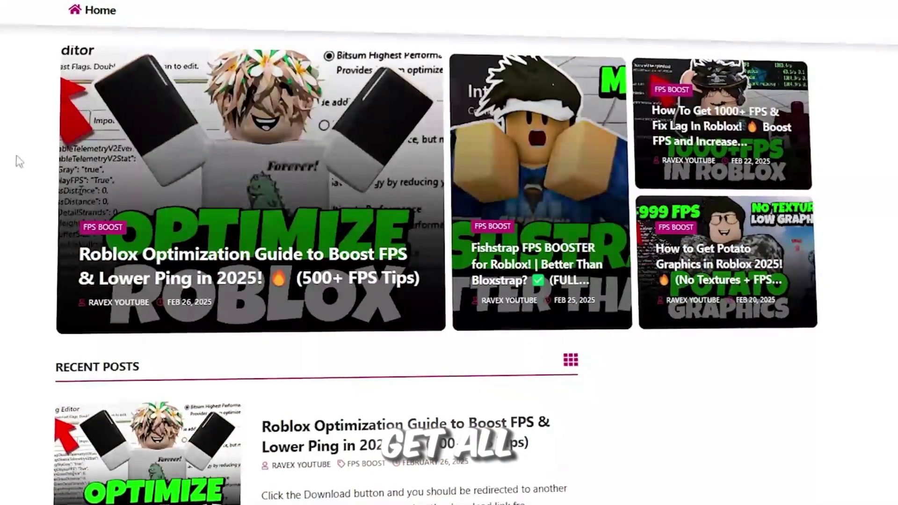
# Browse the posts on the Roblox FPS boost website.
pyautogui.scroll(-3, 214, 147)
pyautogui.scroll(-10, 309, 253)
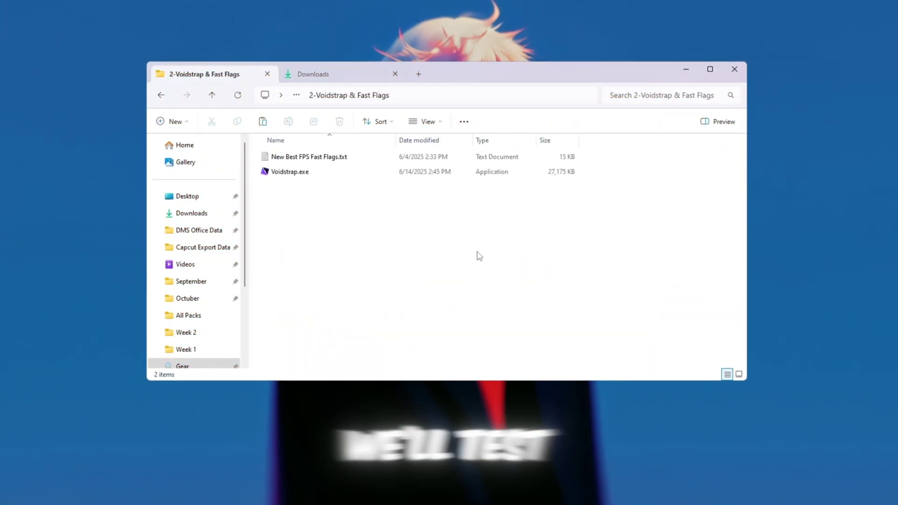
# Locate Voidstrap.exe and New Best FPS Fast Flags.txt in the 2-Voidstrap & Fast Flags folder, then minimize the window and launch Voidstrap.
pyautogui.click(305, 173)
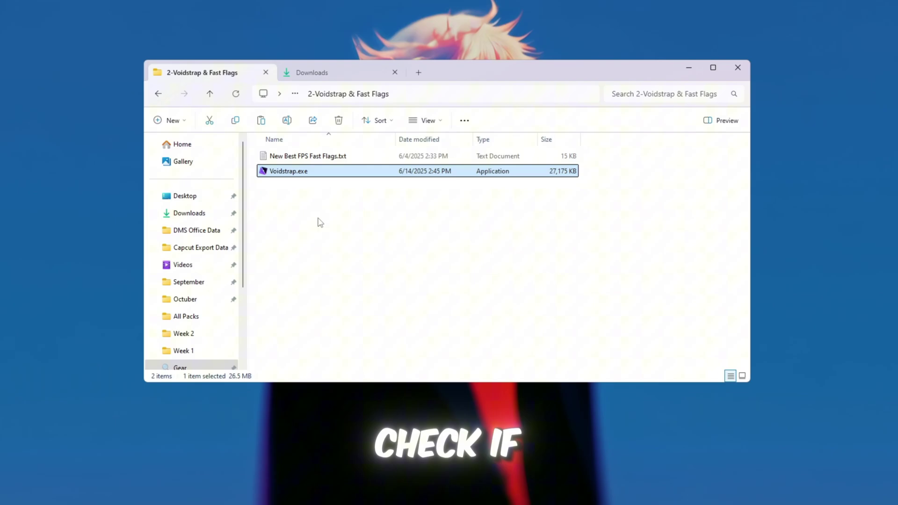
pyautogui.click(322, 159)
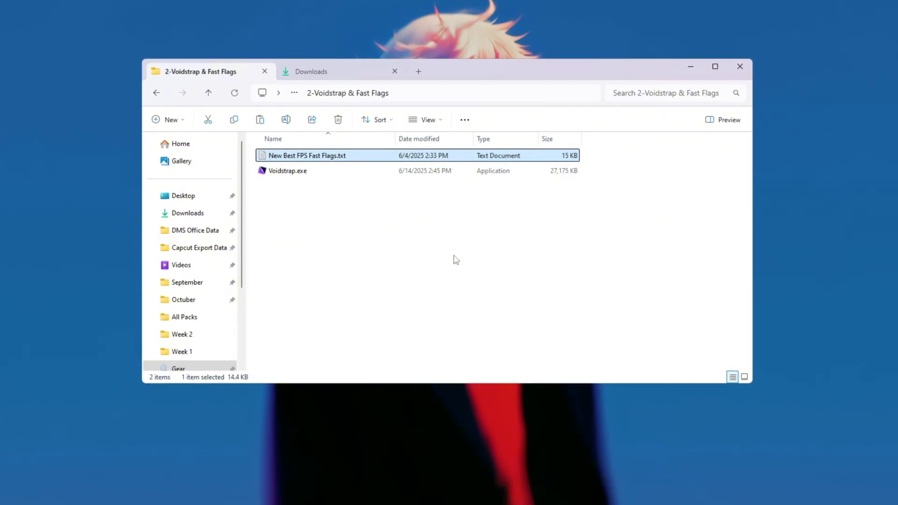
pyautogui.press('Down')
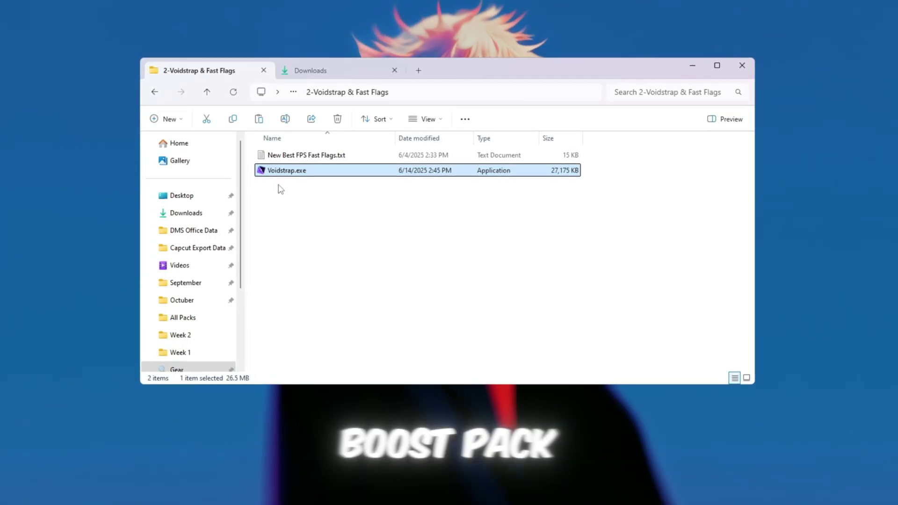
pyautogui.click(698, 66)
pyautogui.press('super')
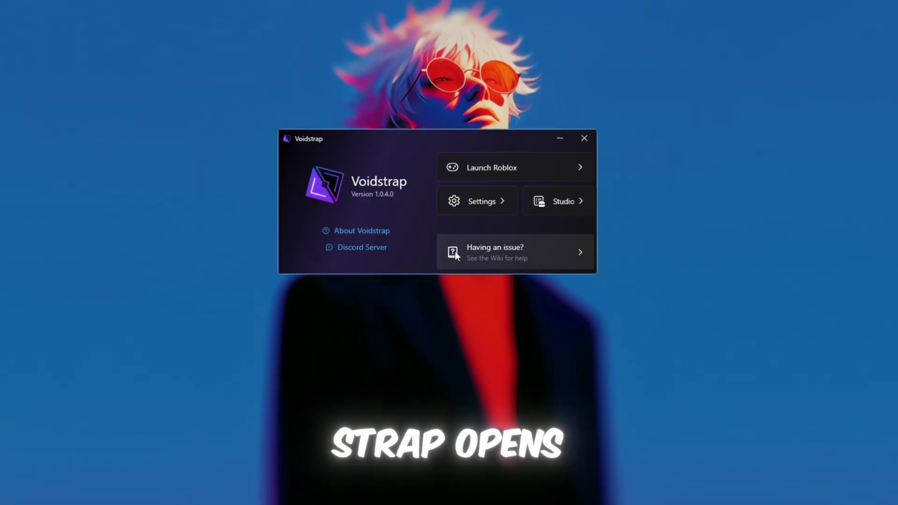
# Open Voidstrap's Integrations settings, toggle Player and Message logs on and back off, and review the Discord Rich Presence options.
pyautogui.click(506, 208)
pyautogui.click(226, 93)
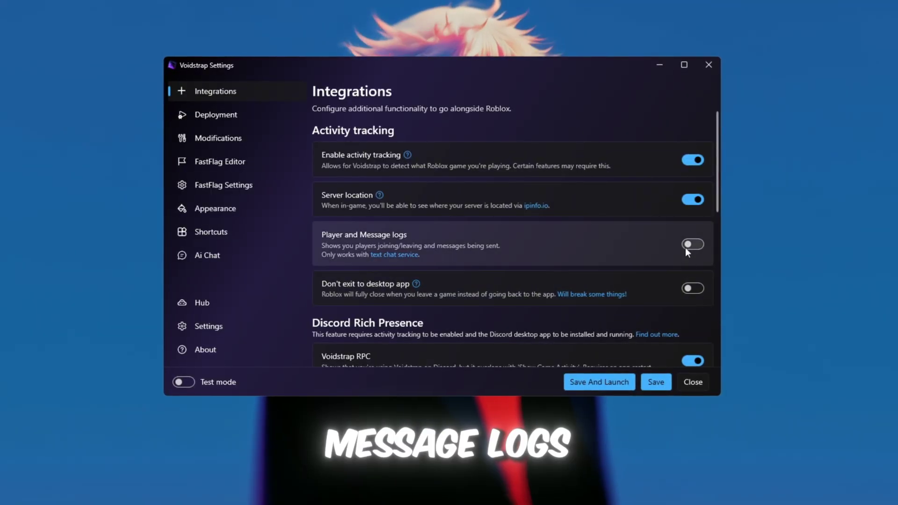
pyautogui.click(692, 243)
pyautogui.click(693, 244)
pyautogui.scroll(-3, 487, 206)
pyautogui.scroll(-3, 486, 208)
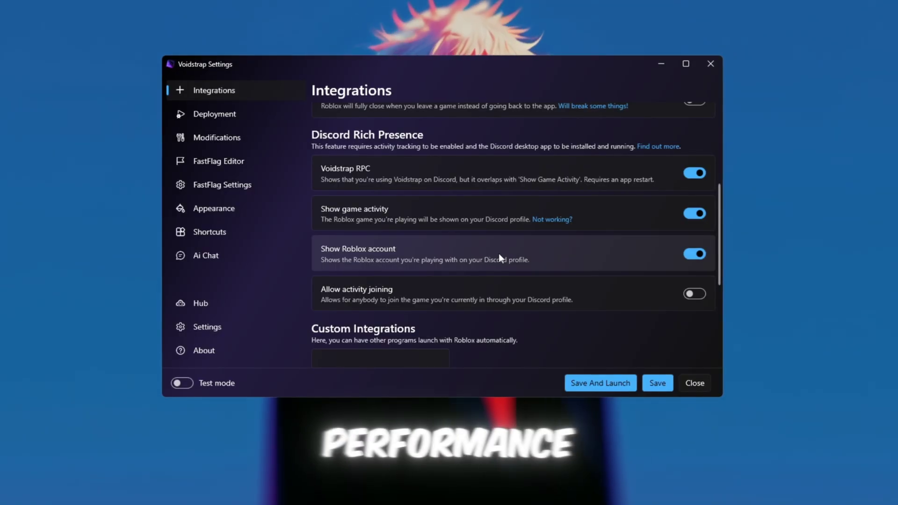
# Review the Deployment options, checking the toggles for Multi-instance launching and Allow cross-game teleportation.
pyautogui.click(225, 121)
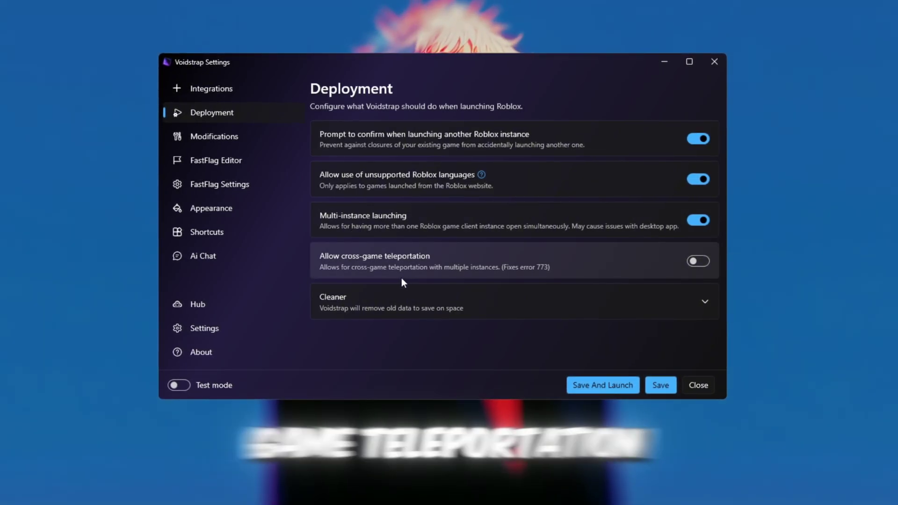
pyautogui.click(705, 222)
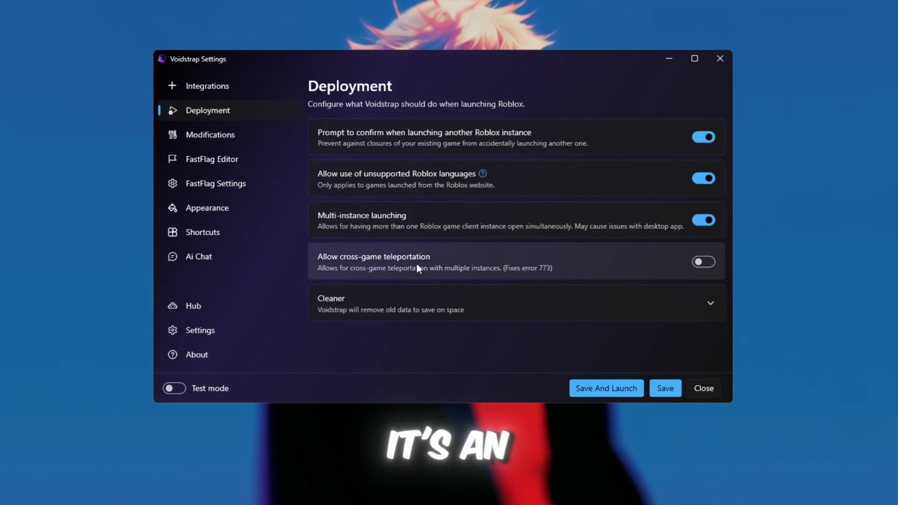
pyautogui.click(709, 262)
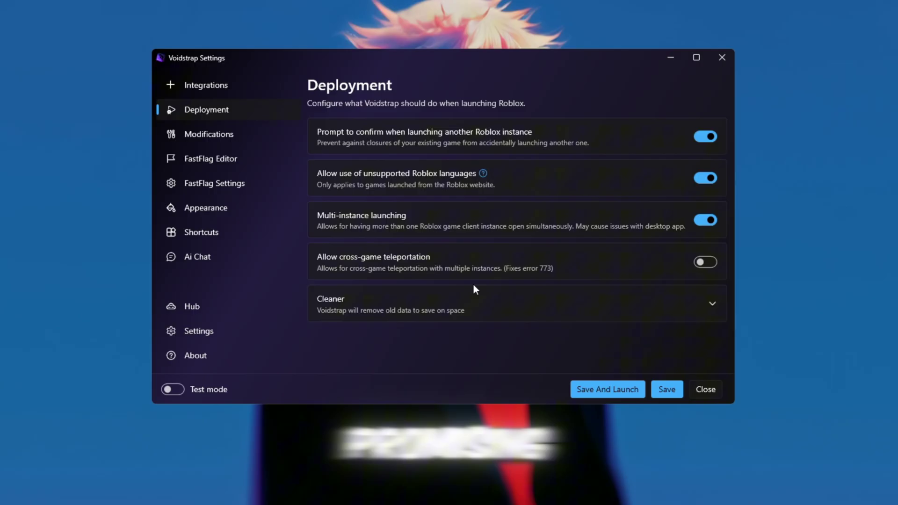
# Review the Modifications options, including the mods folder, old sound presets, mouse cursor and emoji type.
pyautogui.click(208, 139)
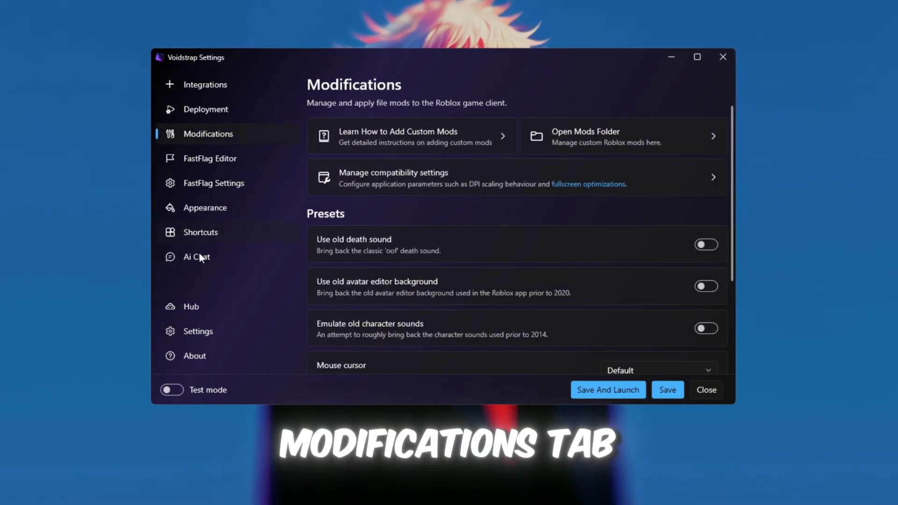
pyautogui.scroll(-3, 507, 255)
pyautogui.scroll(3, 510, 251)
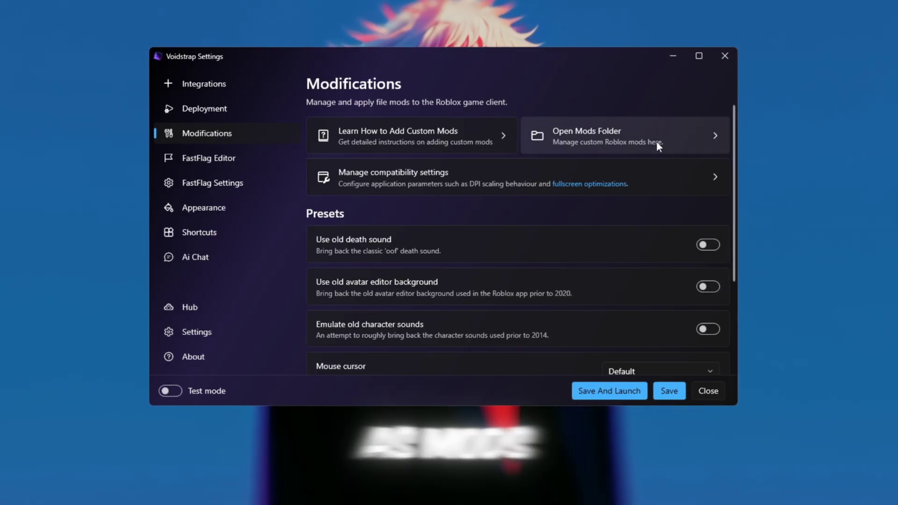
pyautogui.scroll(-1, 656, 141)
pyautogui.scroll(-3, 404, 223)
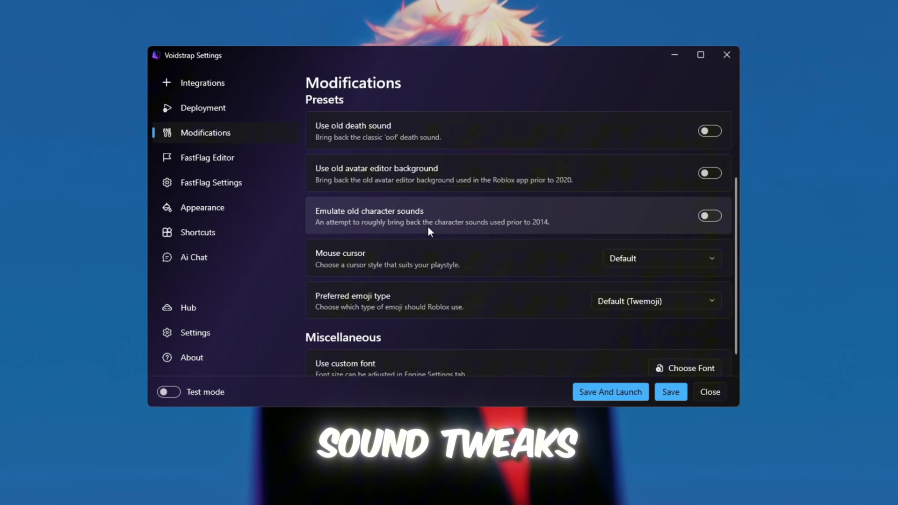
# Open the FastFlag Editor and examine the flag list, selecting a few entries to compare preset checkmarks and crosses.
pyautogui.click(211, 155)
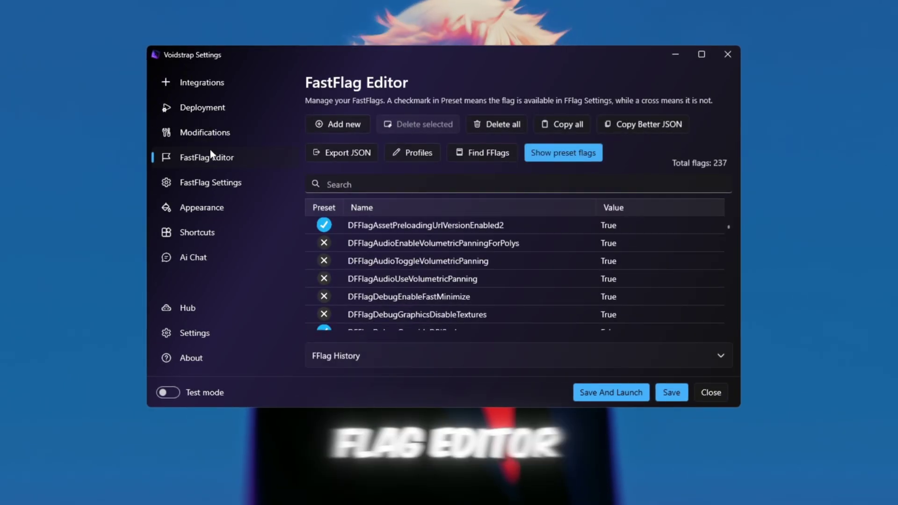
pyautogui.scroll(-10, 412, 253)
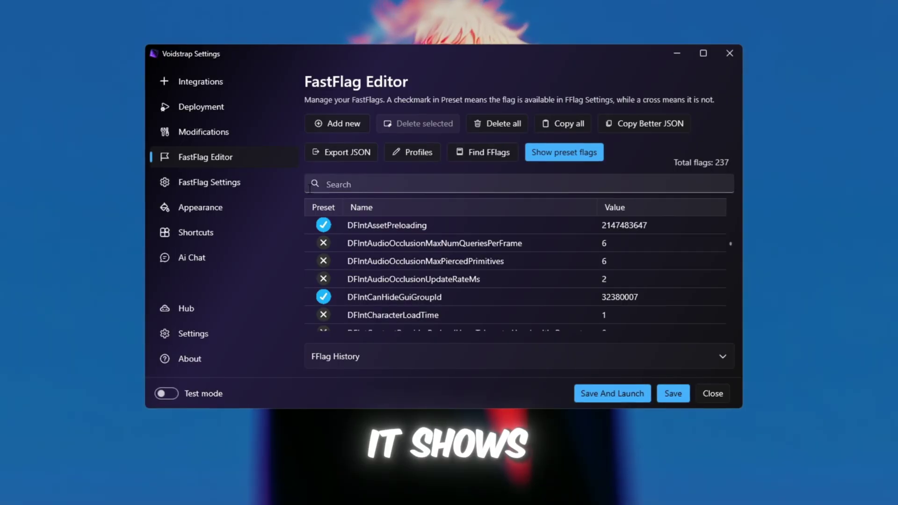
pyautogui.scroll(-3, 461, 276)
pyautogui.click(314, 245)
pyautogui.click(332, 264)
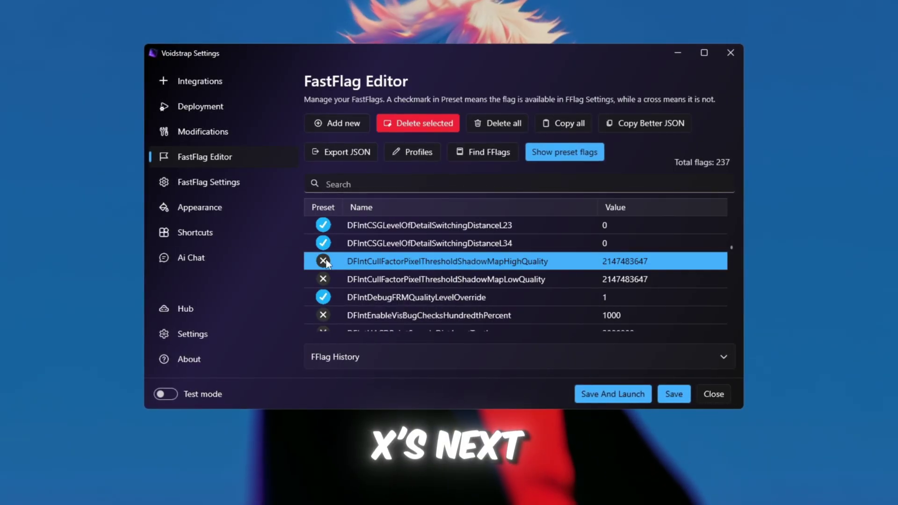
pyautogui.scroll(3, 339, 278)
pyautogui.scroll(-3, 338, 279)
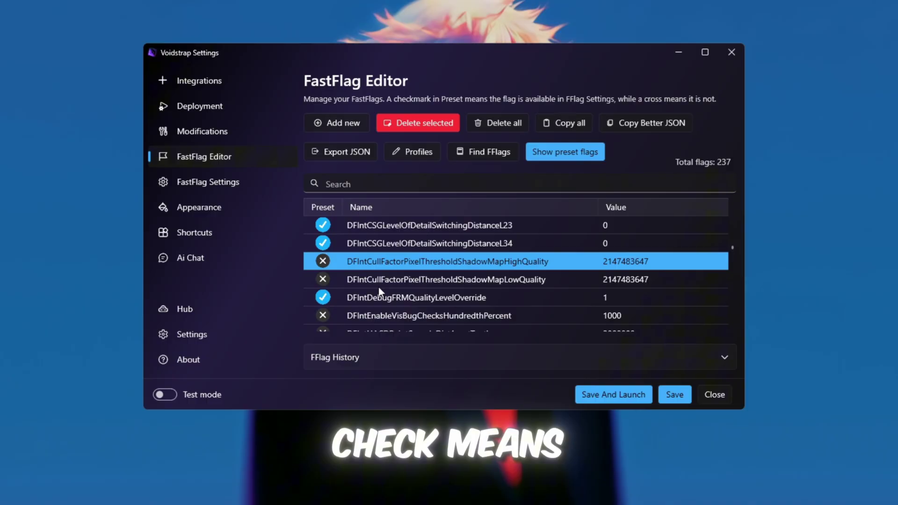
pyautogui.click(371, 299)
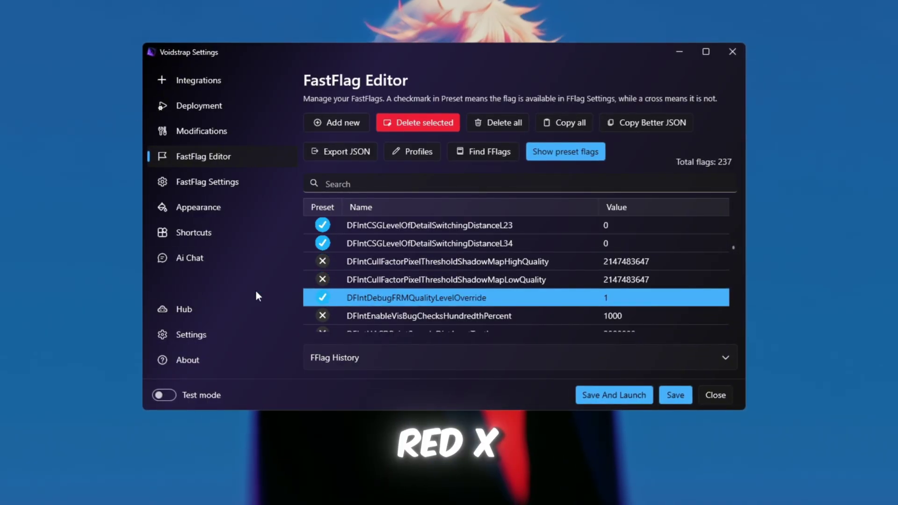
pyautogui.click(404, 266)
pyautogui.scroll(3, 566, 302)
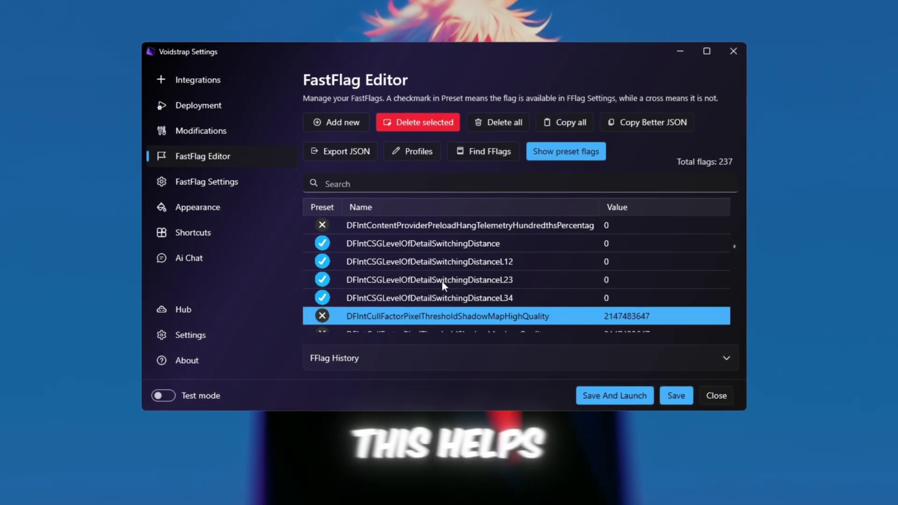
pyautogui.scroll(-15, 441, 281)
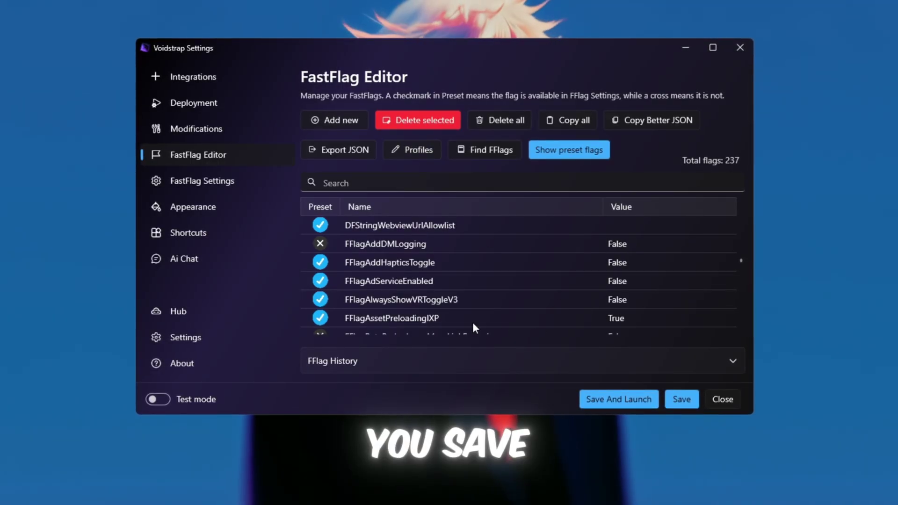
# Import the fast flags copied from the New Best FPS Fast Flags text file as JSON, overwriting the conflicting values, and look through the list.
pyautogui.click(344, 122)
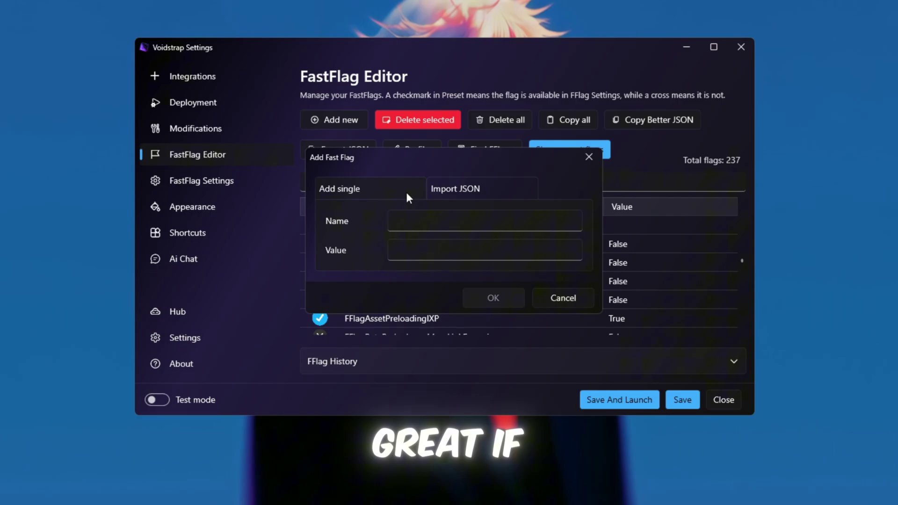
pyautogui.click(455, 189)
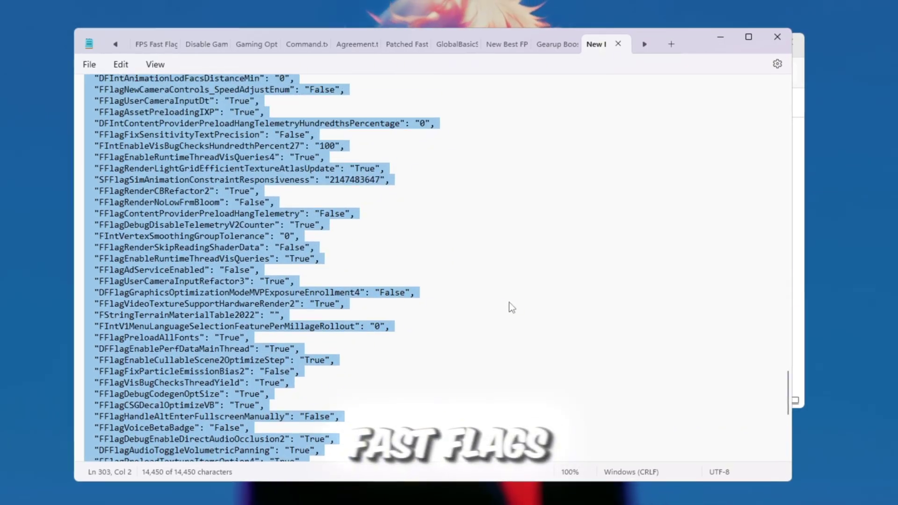
pyautogui.click(721, 36)
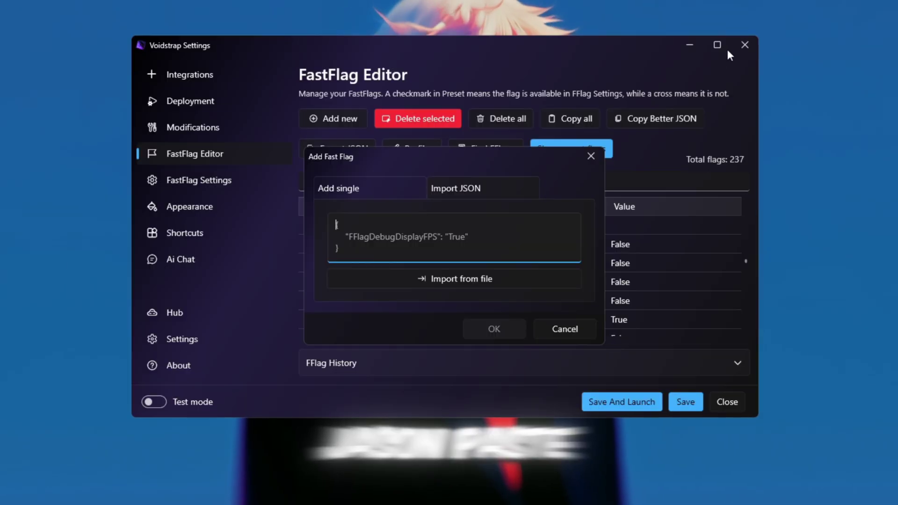
pyautogui.hotkey('ctrl', 'v')
pyautogui.press('Return')
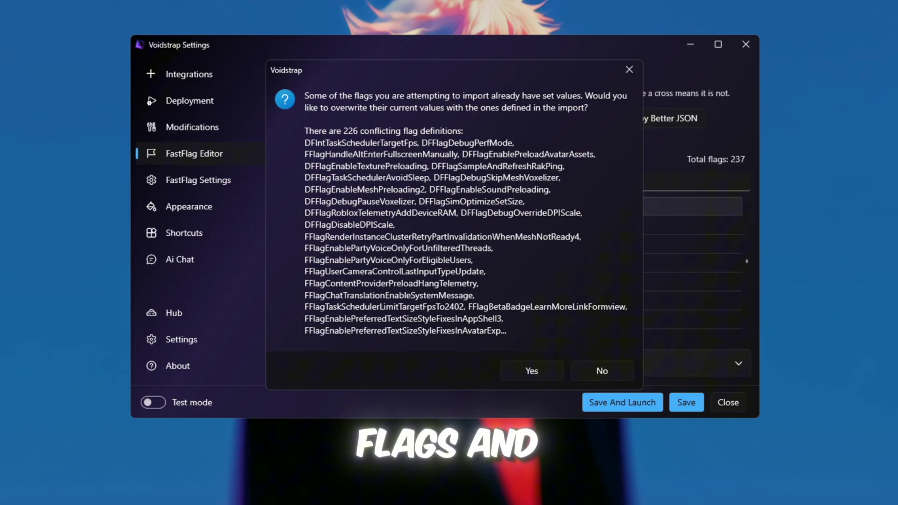
pyautogui.click(533, 371)
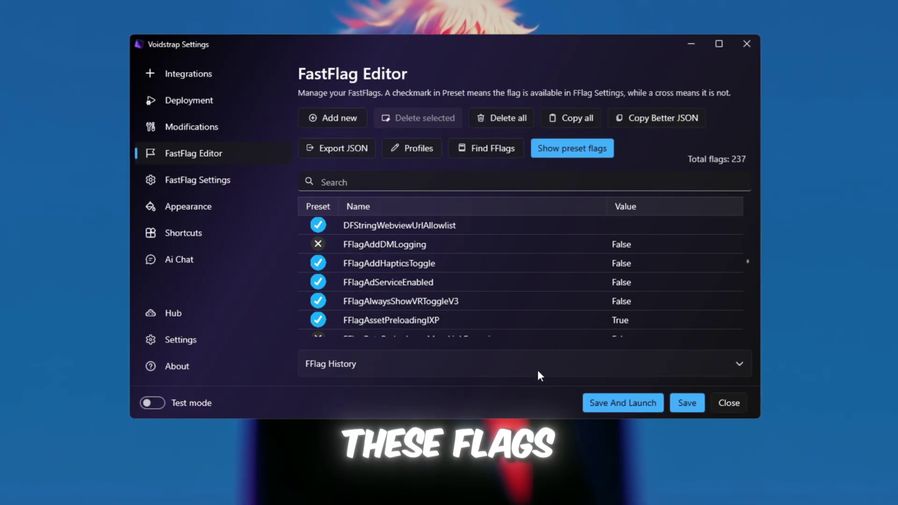
pyautogui.scroll(-10, 463, 281)
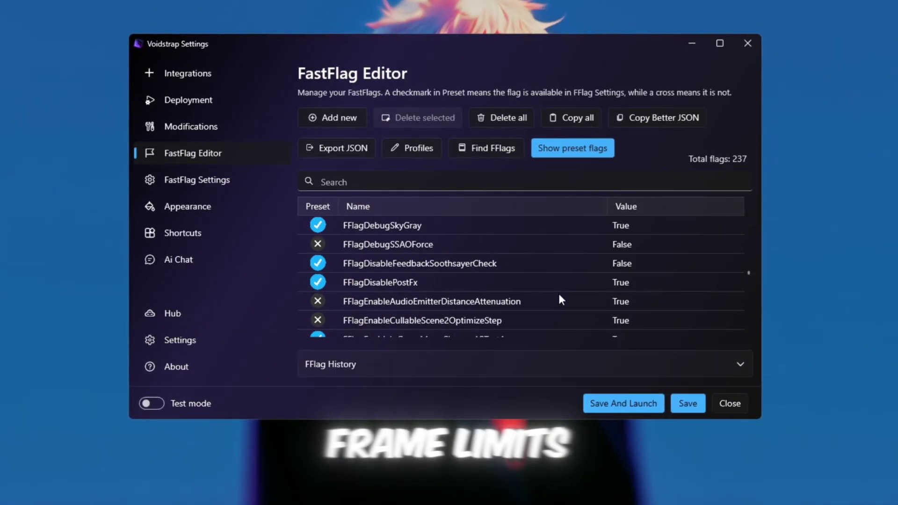
pyautogui.scroll(5, 560, 299)
pyautogui.scroll(2, 512, 315)
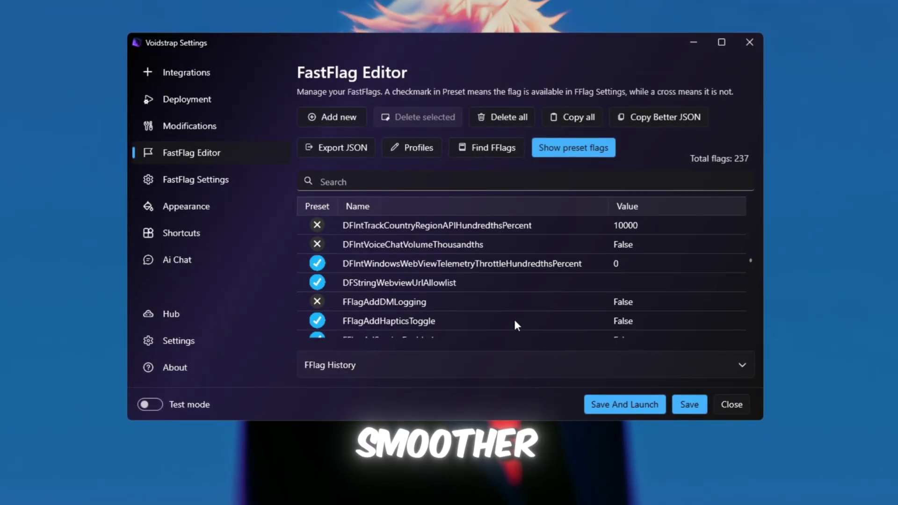
# Open FastFlag Settings and review the System options, including Hyper-Threading, target refresh rate and dynamic resolution.
pyautogui.click(196, 182)
pyautogui.scroll(-1, 407, 257)
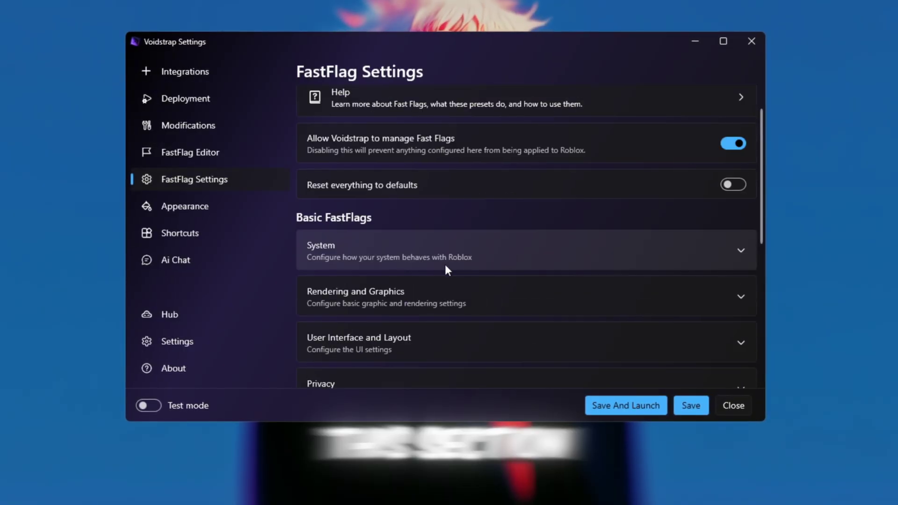
pyautogui.click(418, 259)
pyautogui.scroll(-3, 418, 257)
pyautogui.scroll(-4, 418, 260)
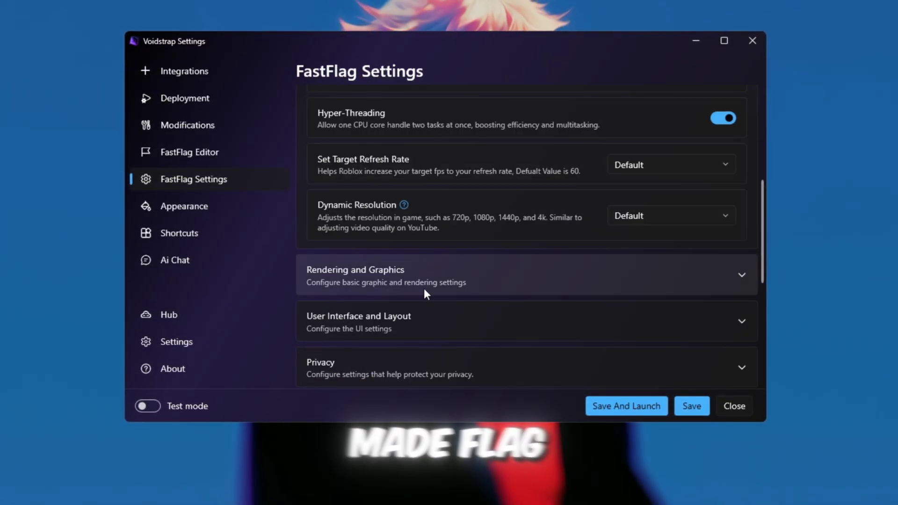
# Set the framerate limit to 9999 in the Rendering and Graphics flags and accept the warning.
pyautogui.click(413, 196)
pyautogui.scroll(-5, 406, 201)
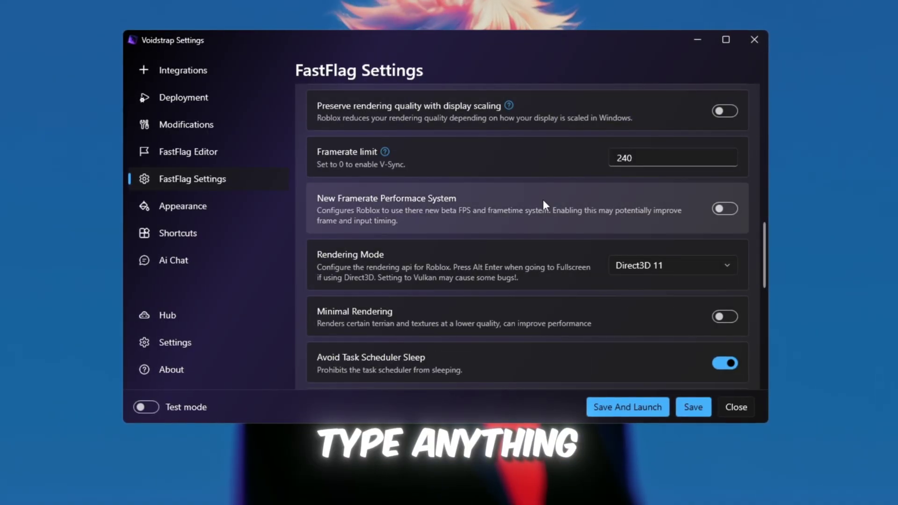
pyautogui.doubleClick(627, 160)
pyautogui.write('9')
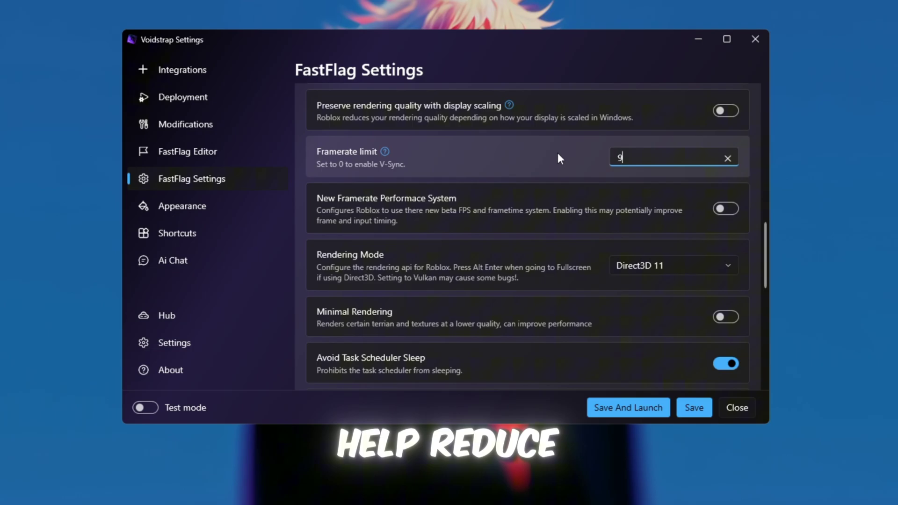
pyautogui.write('999')
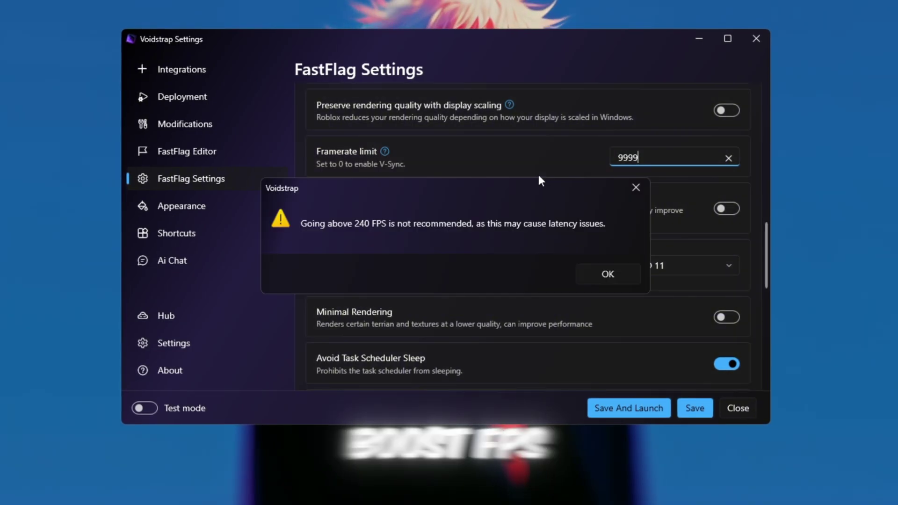
pyautogui.click(620, 276)
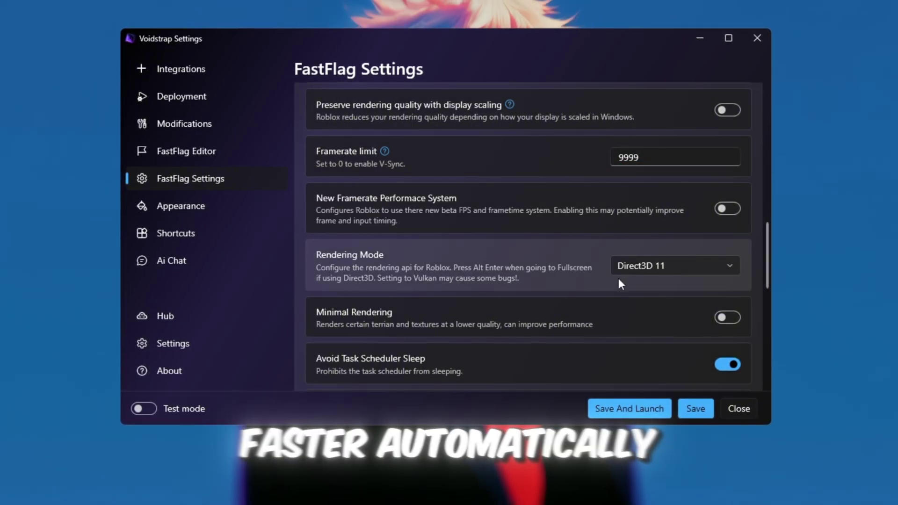
# Look through the Appearance and Shortcuts options, choose the Flag command in Ai Chat, and save the Voidstrap settings.
pyautogui.click(175, 208)
pyautogui.click(218, 241)
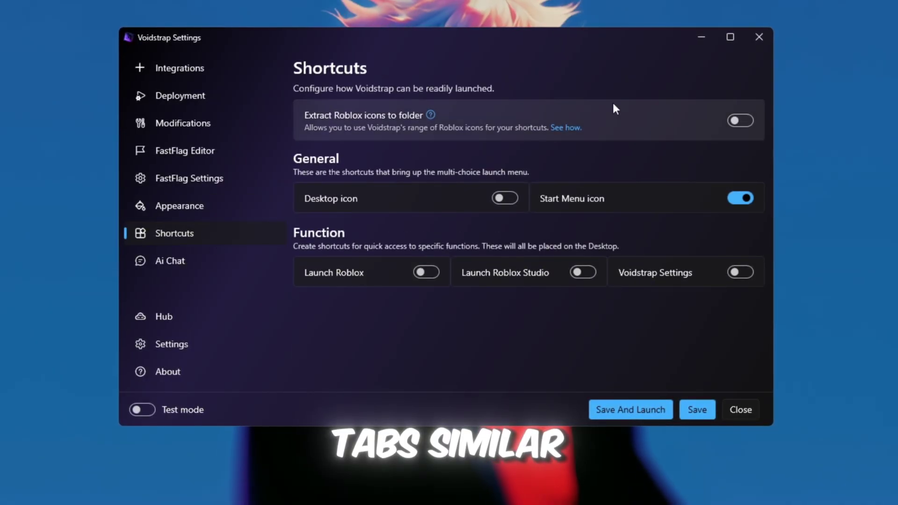
pyautogui.click(164, 256)
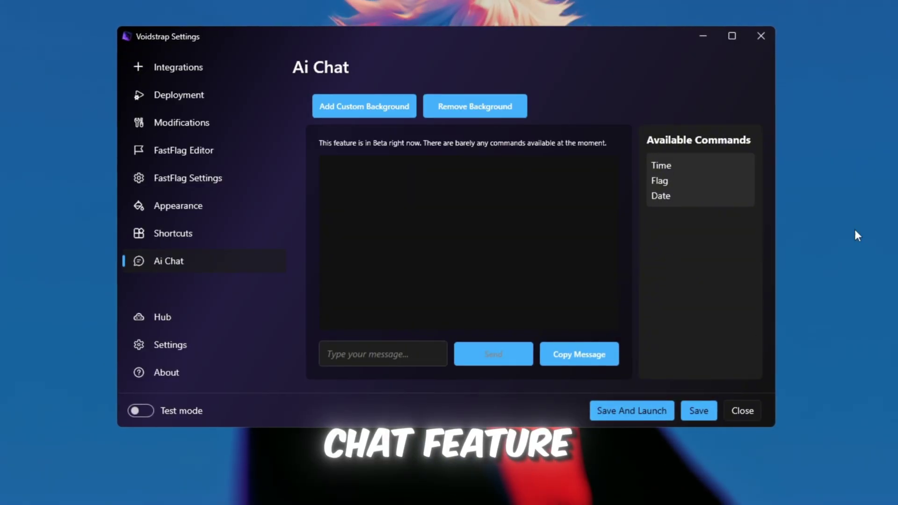
pyautogui.click(689, 181)
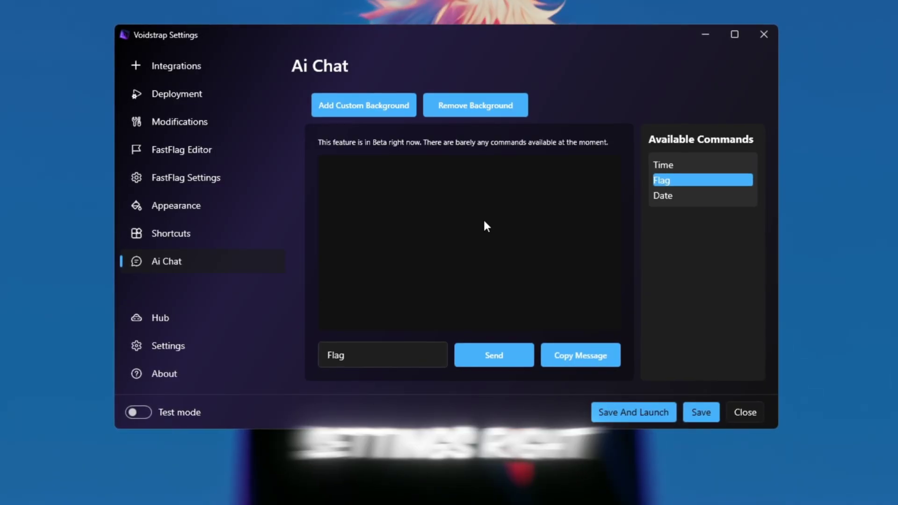
pyautogui.click(714, 416)
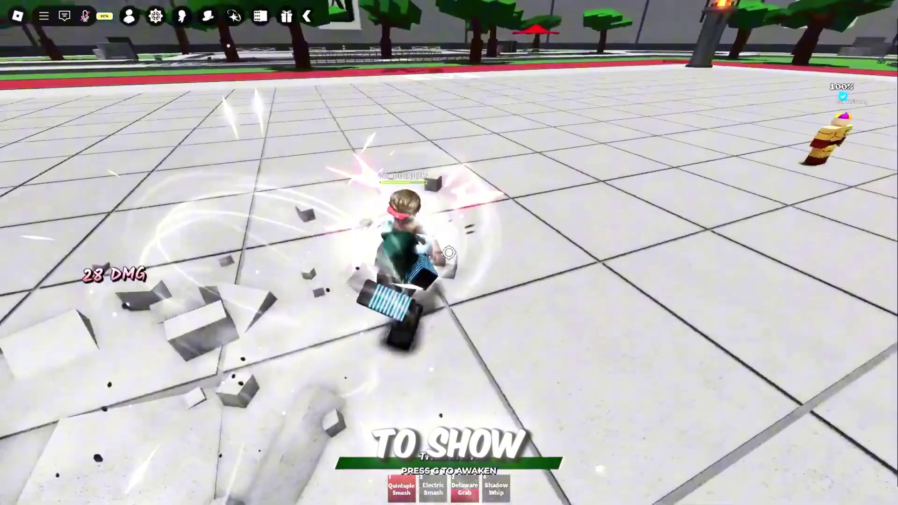
pyautogui.click(449, 253)
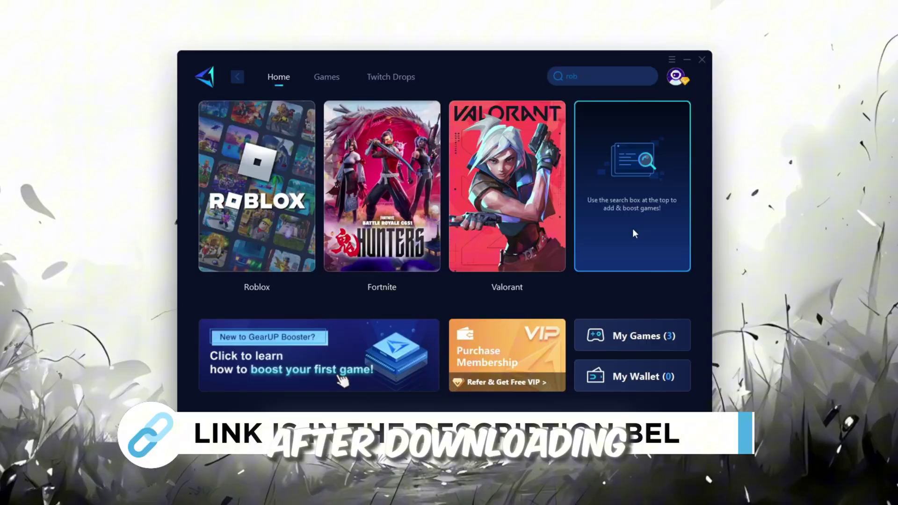
# Switch to GearUP Booster and browse its catalogue of popular games.
pyautogui.moveTo(474, 234)
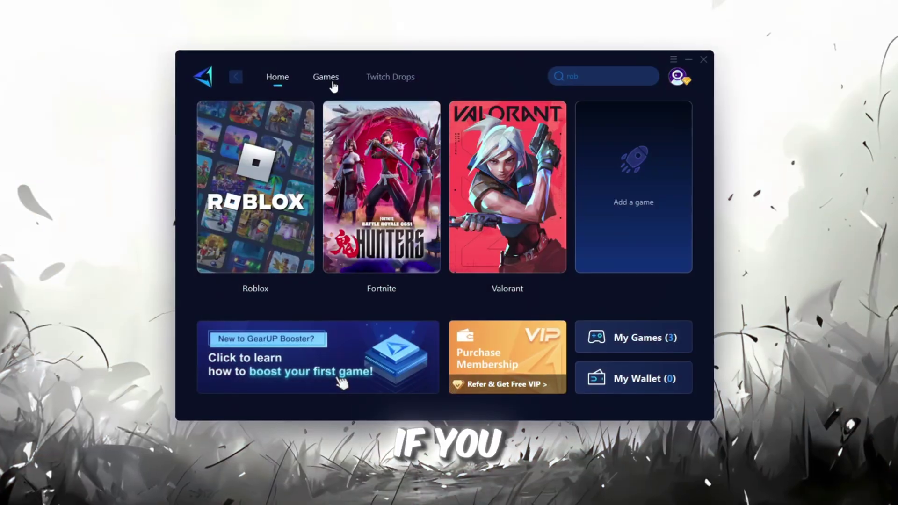
pyautogui.click(311, 64)
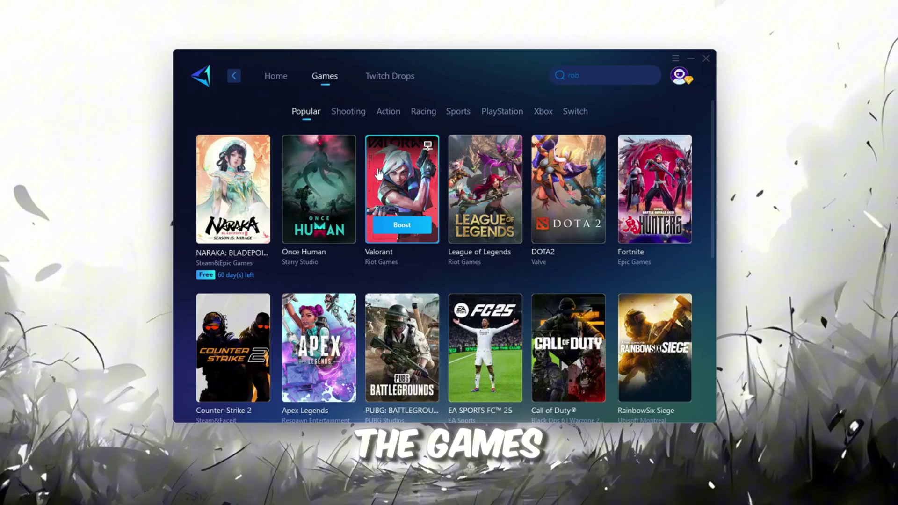
pyautogui.scroll(-6, 431, 233)
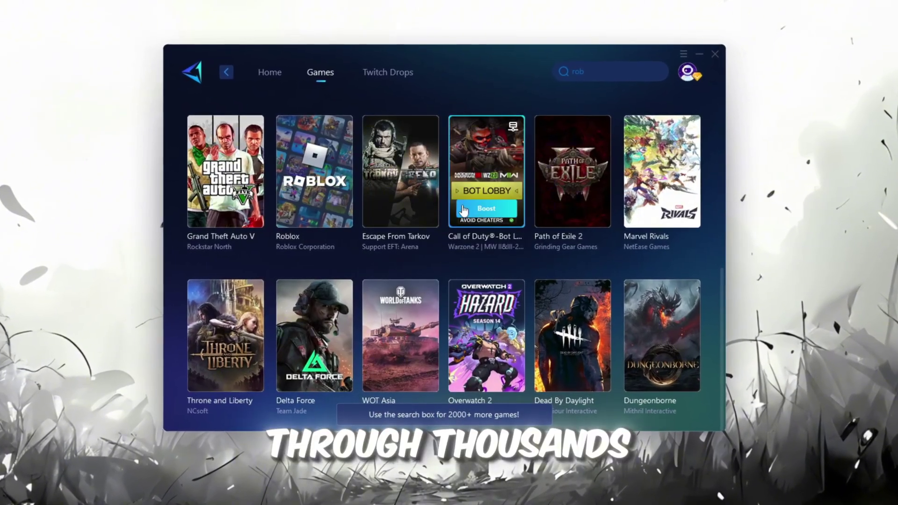
pyautogui.scroll(6, 463, 210)
# Start boosting Roblox from the home page and review the game server regions, leaving the region on Auto server.
pyautogui.click(264, 71)
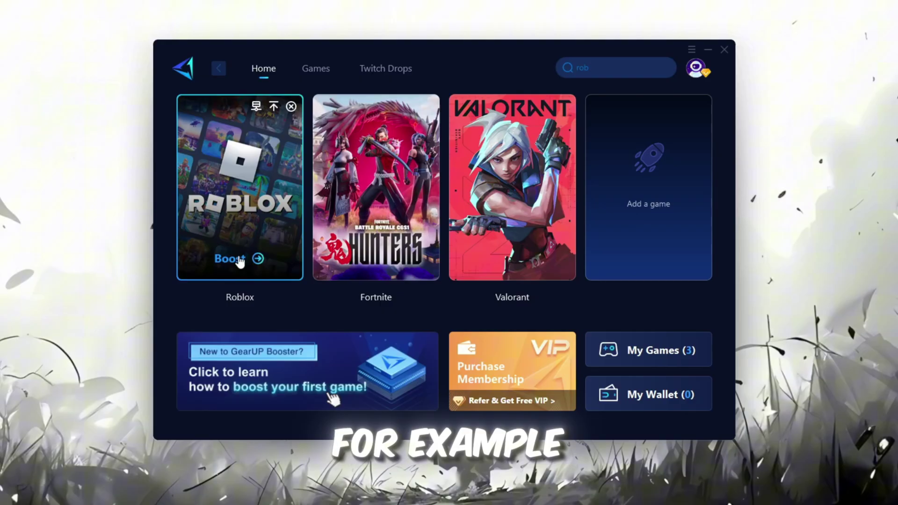
pyautogui.moveTo(239, 259)
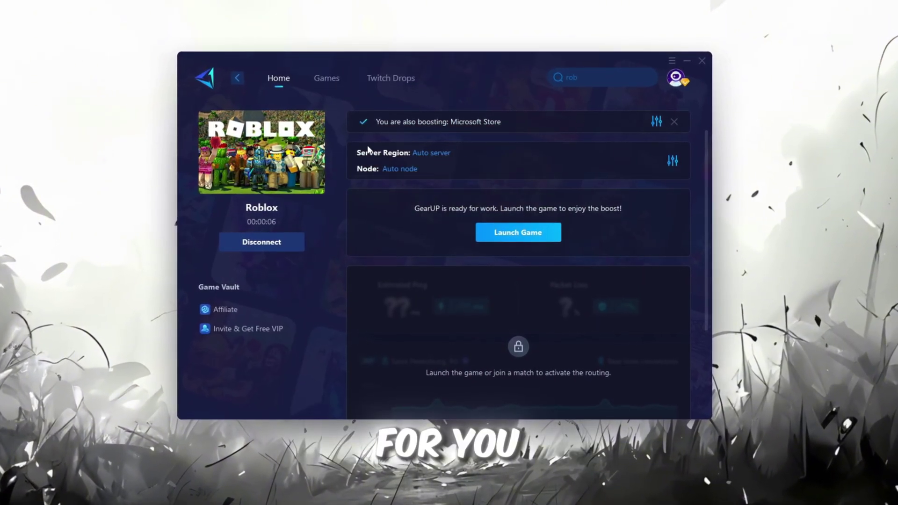
pyautogui.click(431, 153)
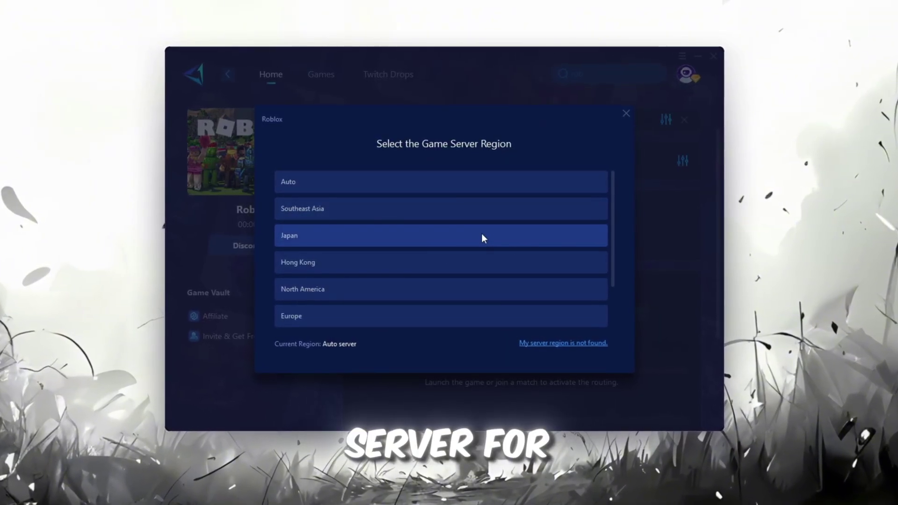
pyautogui.scroll(-1, 414, 225)
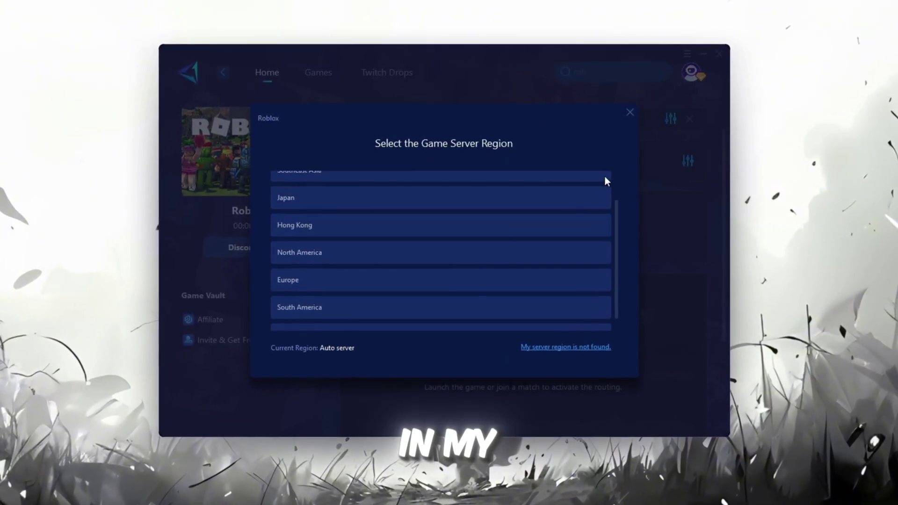
pyautogui.click(631, 113)
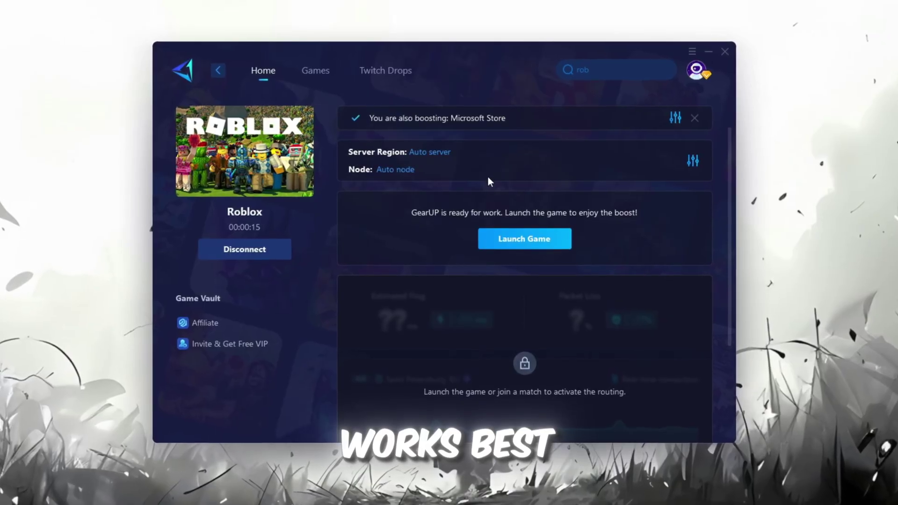
# Review the available nodes for Roblox's Auto server and close the selection, leaving the node on Auto node.
pyautogui.click(398, 170)
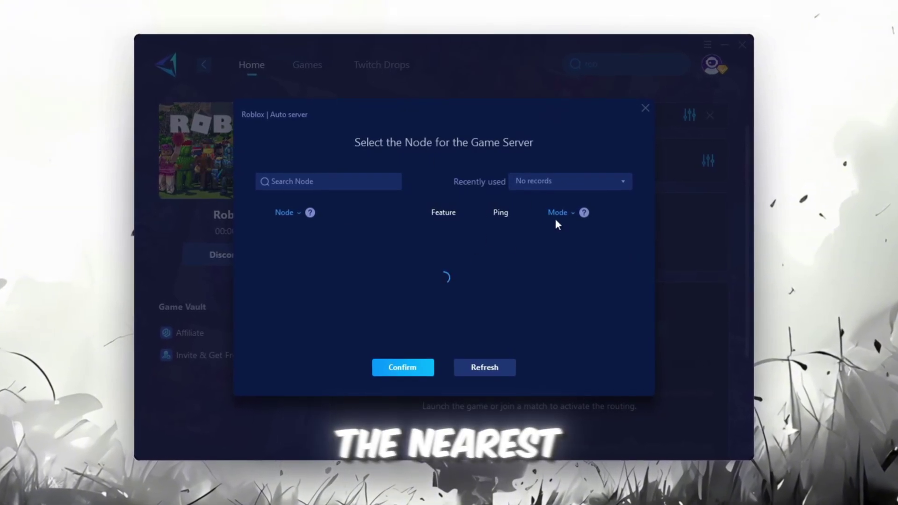
pyautogui.scroll(-3, 415, 250)
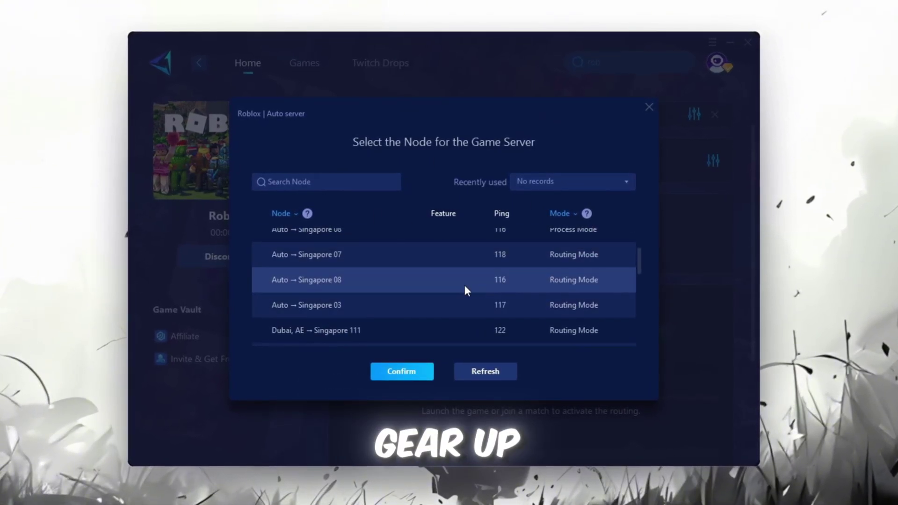
pyautogui.click(649, 109)
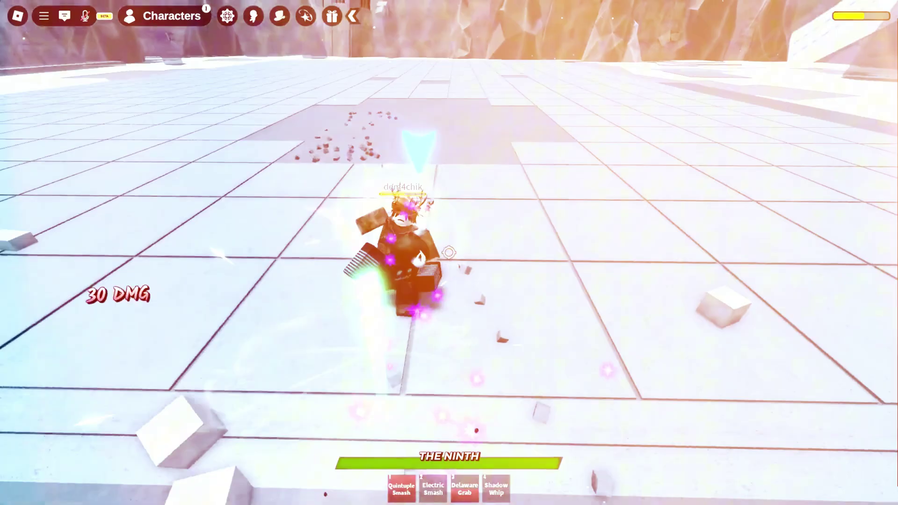
pyautogui.press('3')
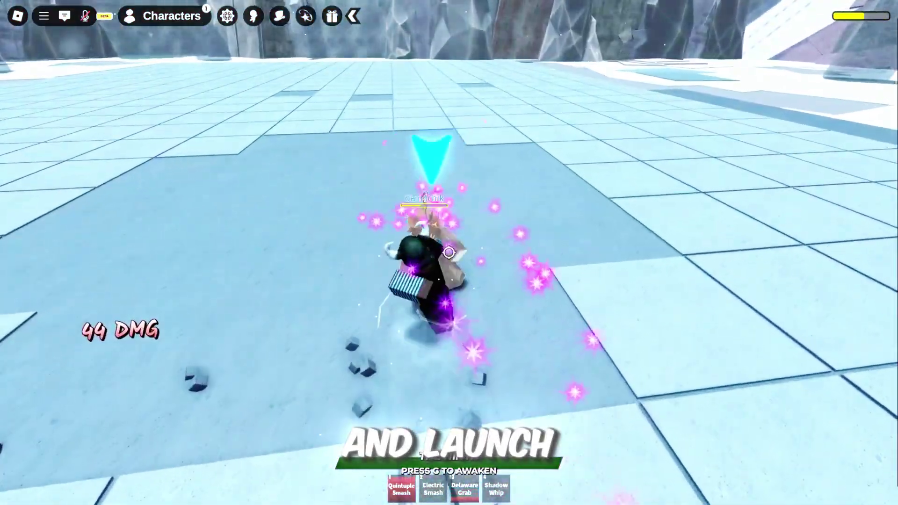
pyautogui.click(449, 253)
pyautogui.click(449, 253)
pyautogui.click(449, 253)
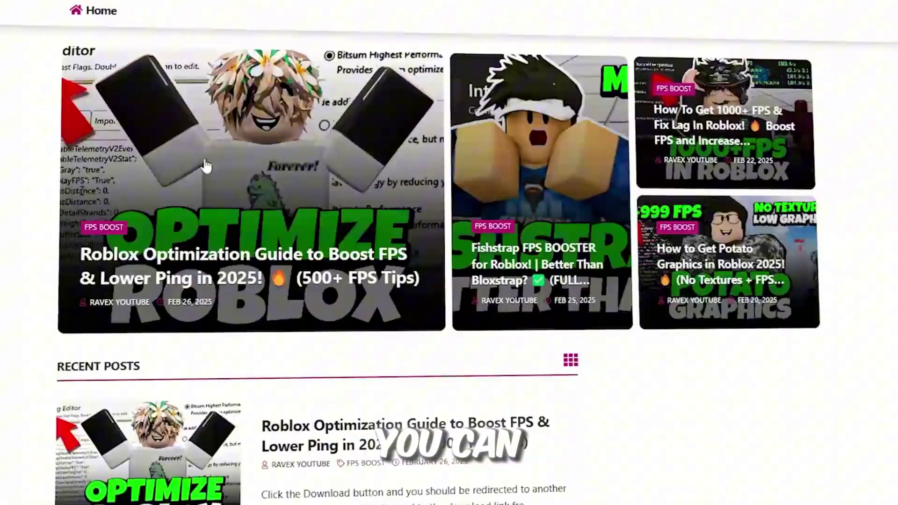
pyautogui.scroll(-4, 206, 166)
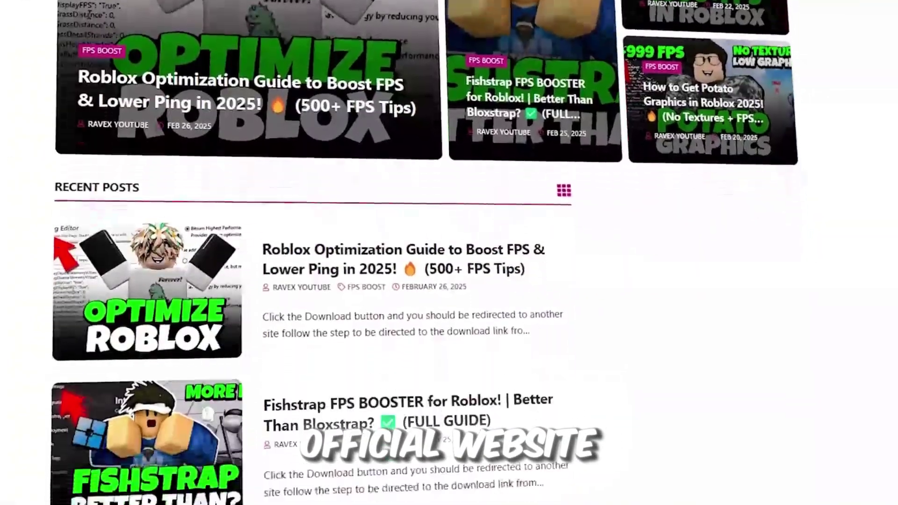
pyautogui.scroll(-8, 328, 253)
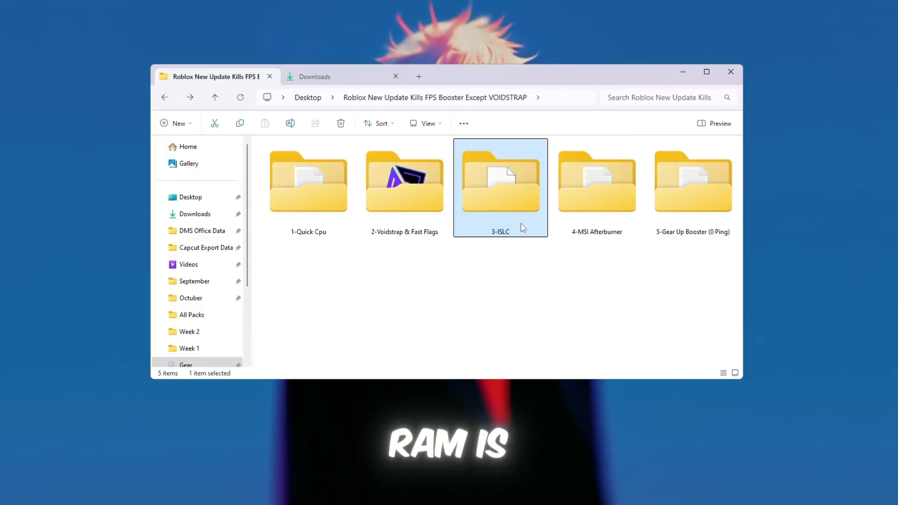
# Launch Intelligent standby list cleaner from the 3-ISLC folder and stop its monitoring so the settings can be edited.
pyautogui.doubleClick(521, 226)
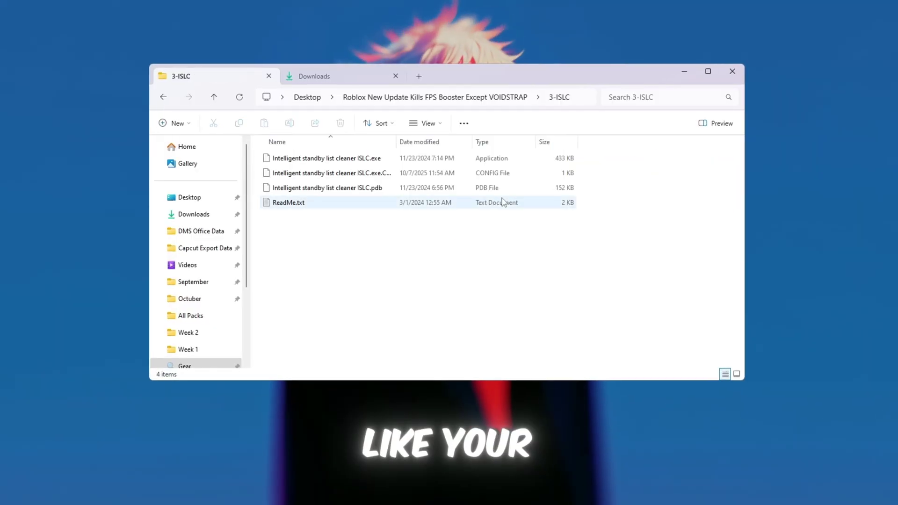
pyautogui.click(314, 162)
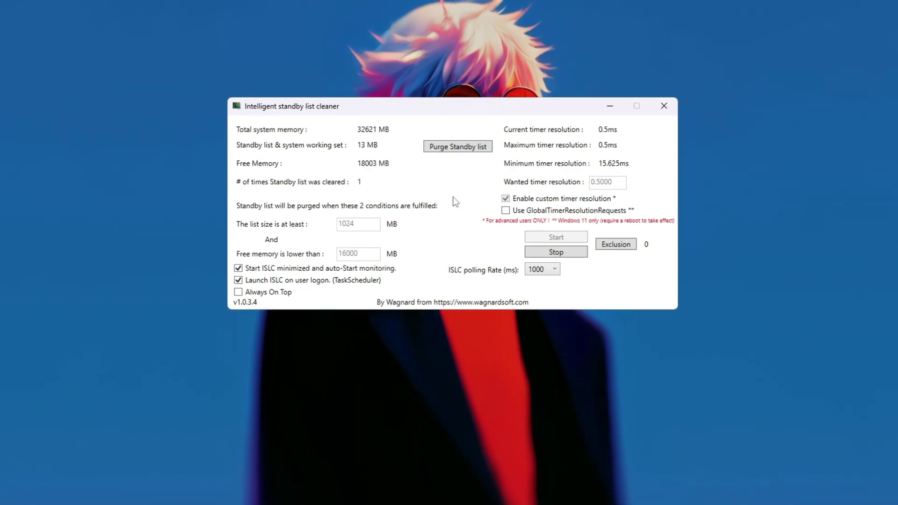
pyautogui.click(557, 252)
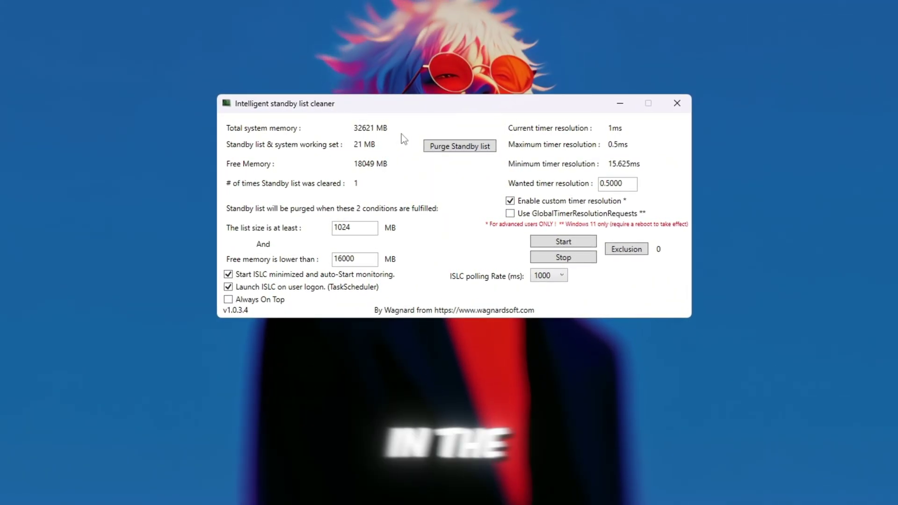
# Check the free memory threshold, wanted timer resolution and polling rate, keeping them at 16000 MB, 0.5000 and 1000 ms.
pyautogui.doubleClick(371, 262)
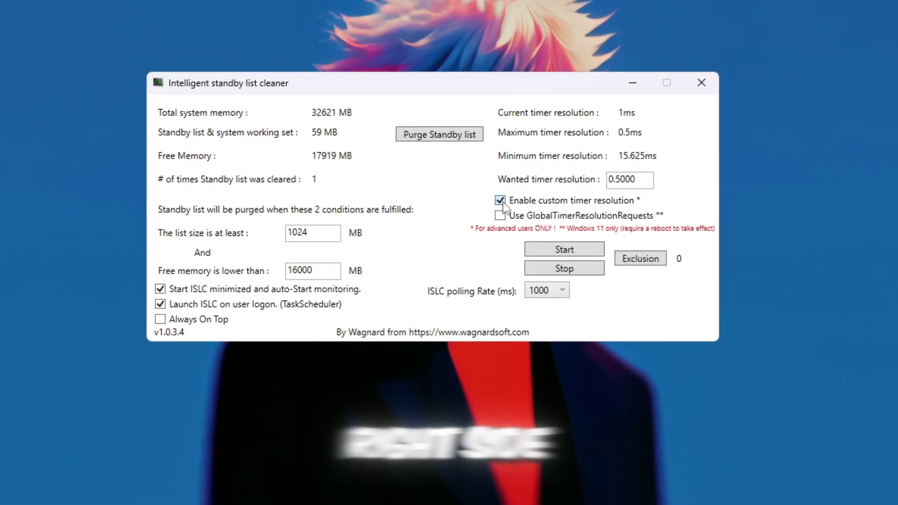
pyautogui.doubleClick(630, 180)
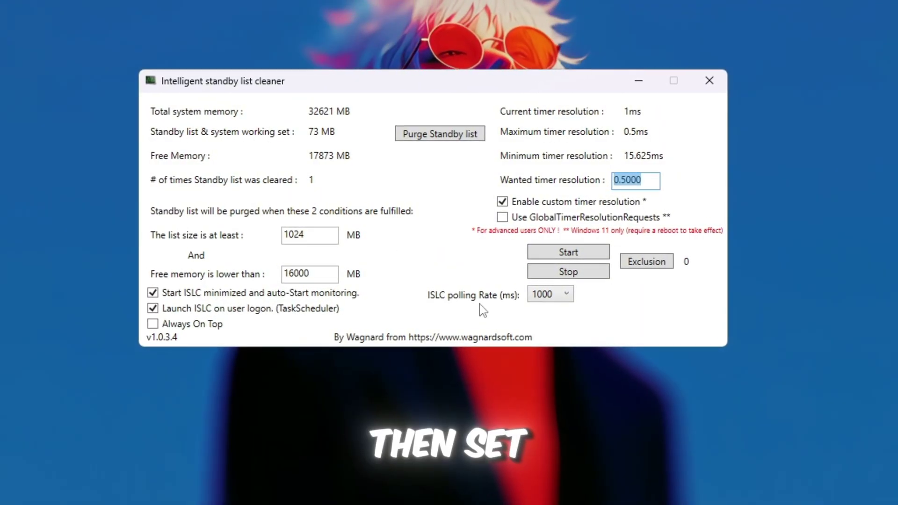
pyautogui.click(566, 295)
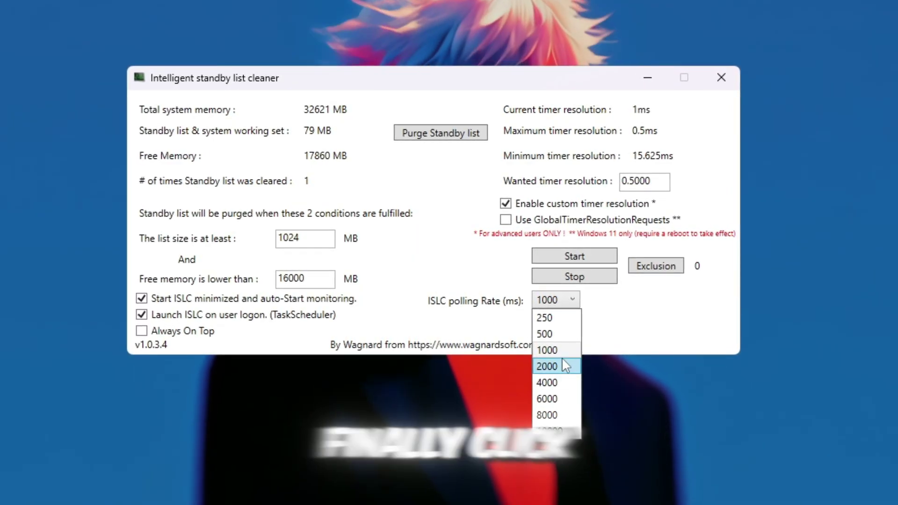
pyautogui.click(568, 281)
# Start the standby list monitoring and purge the standby list.
pyautogui.click(575, 256)
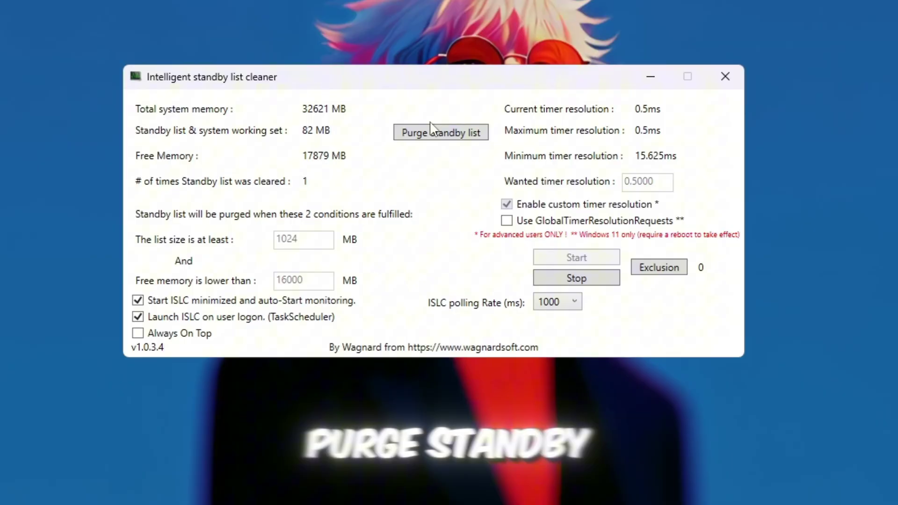
pyautogui.click(430, 132)
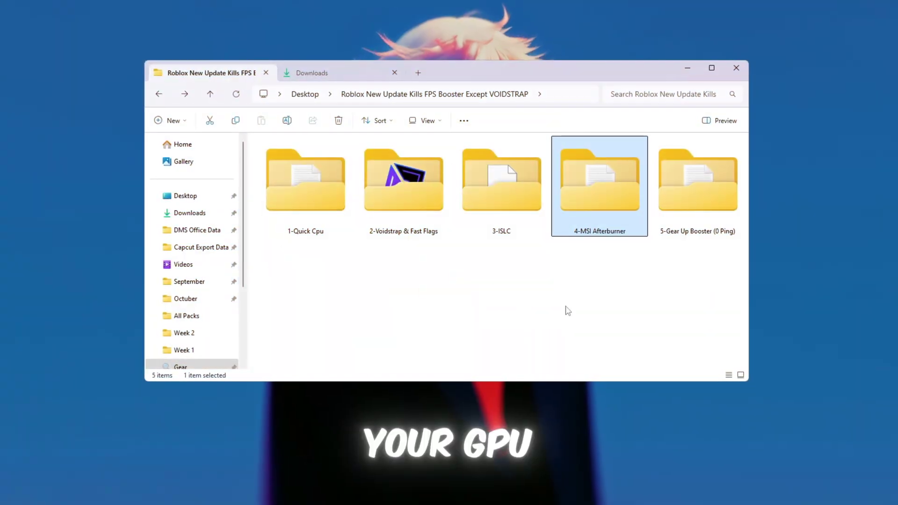
# Check the 4-MSI Afterburner folder, switch to MSI Afterburner, and raise the power limit to 120% and the temperature limit to 87 °C.
pyautogui.doubleClick(607, 197)
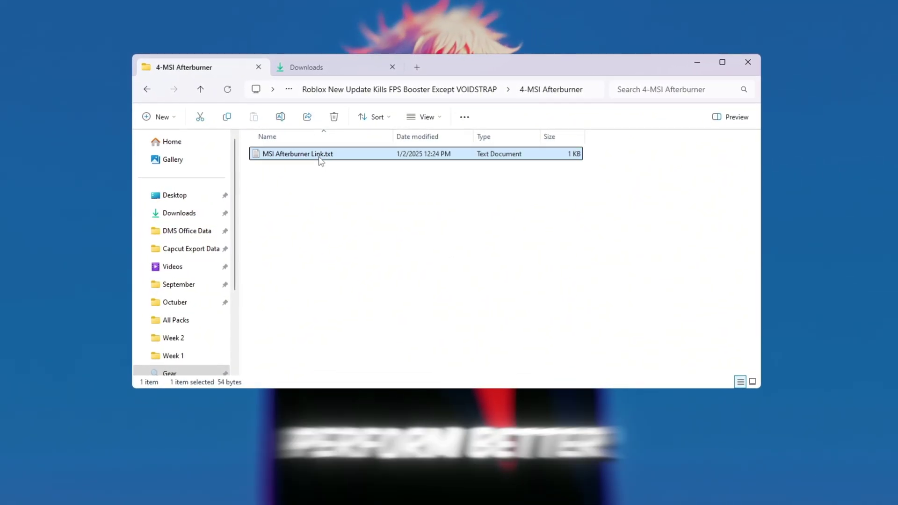
pyautogui.click(701, 64)
pyautogui.press('super')
pyautogui.write('a')
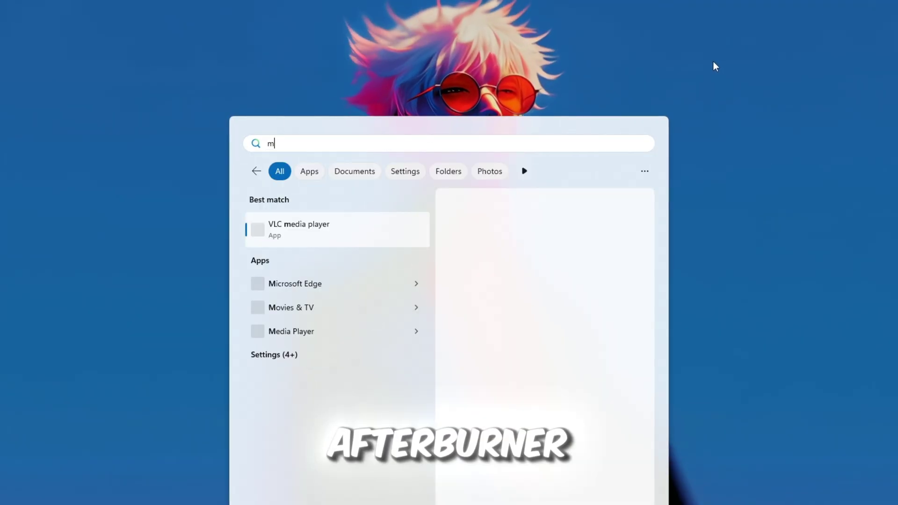
pyautogui.press('Return')
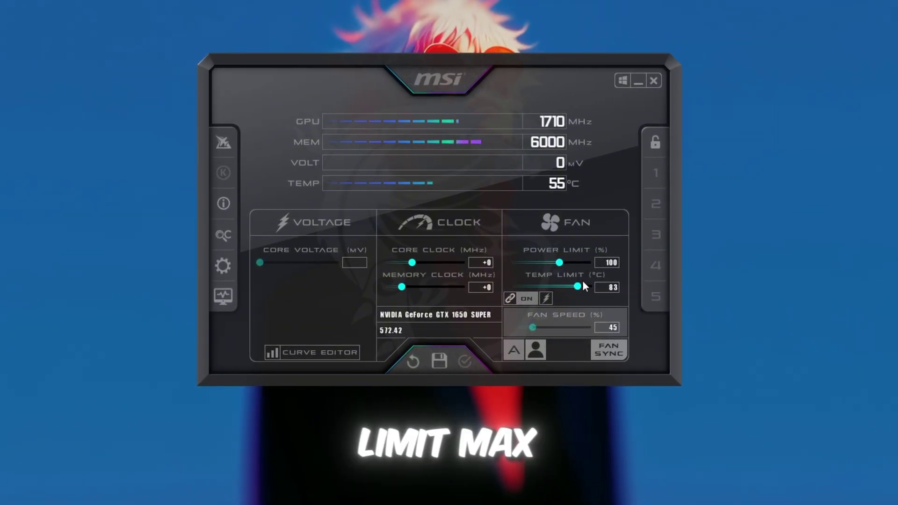
pyautogui.moveTo(559, 262); pyautogui.dragTo(580, 264)
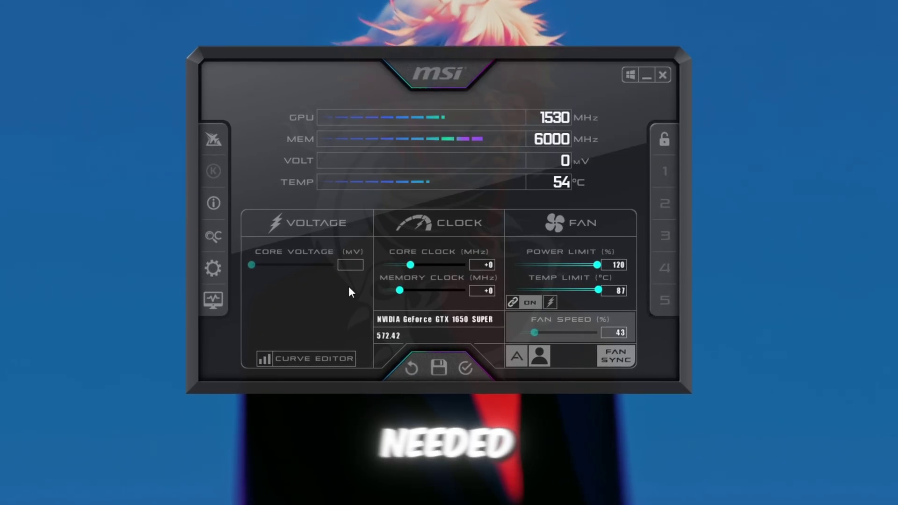
# Try memory clock offsets of 40 and 60 MHz, and settle on 40 MHz.
pyautogui.click(488, 293)
pyautogui.write('2')
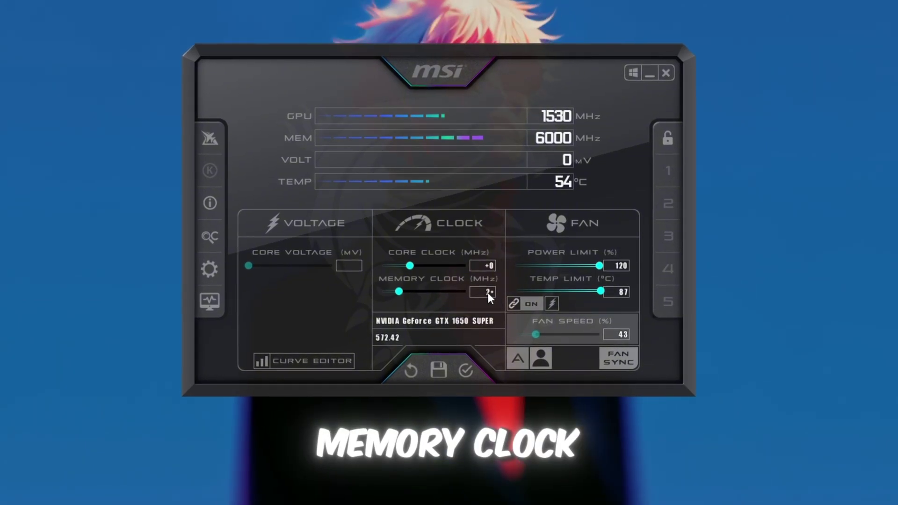
pyautogui.press('BackSpace')
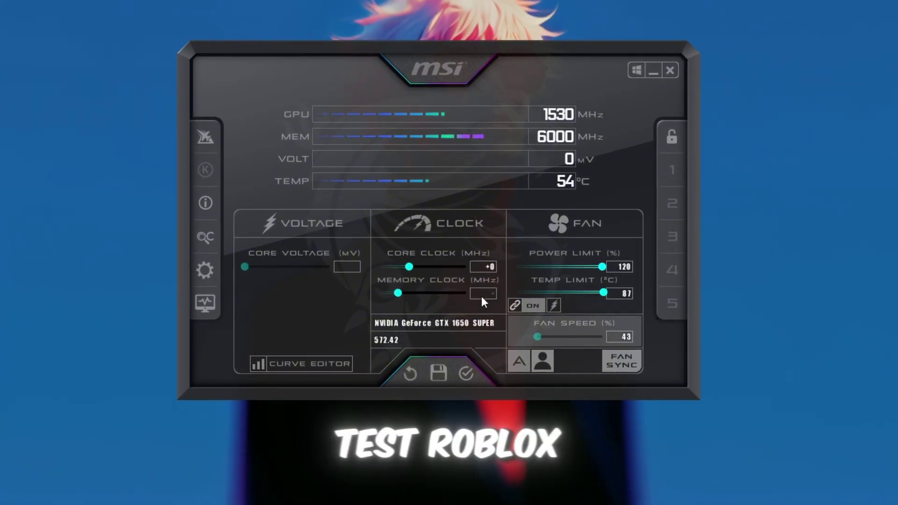
pyautogui.write('40')
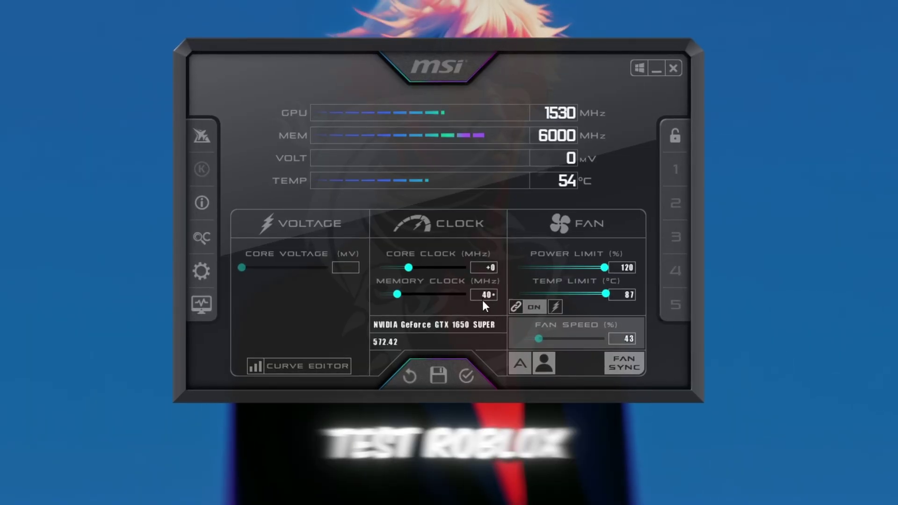
pyautogui.press('BackSpace')
pyautogui.press('BackSpace')
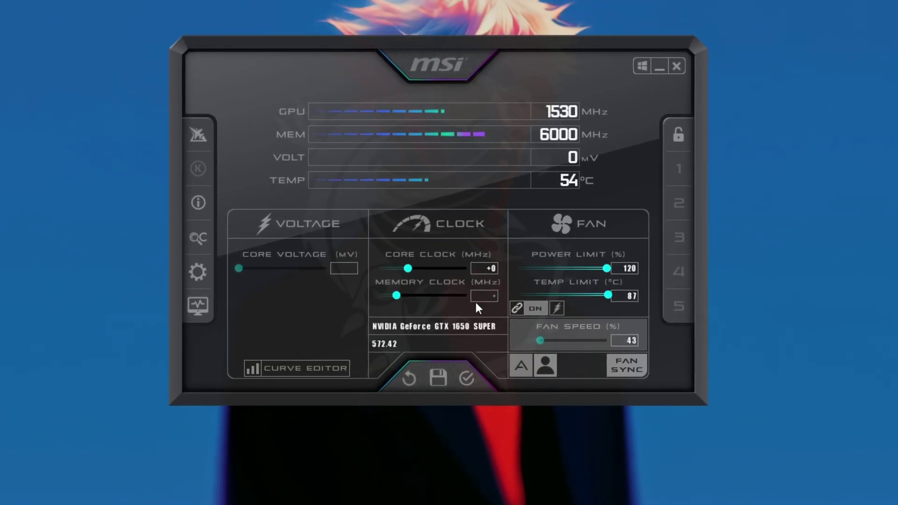
pyautogui.write('60')
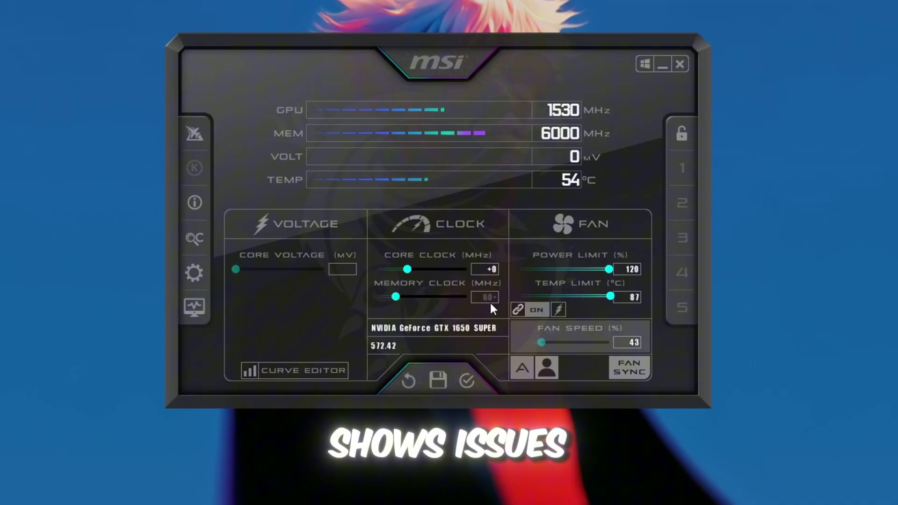
pyautogui.press('BackSpace')
pyautogui.press('BackSpace')
pyautogui.write('40')
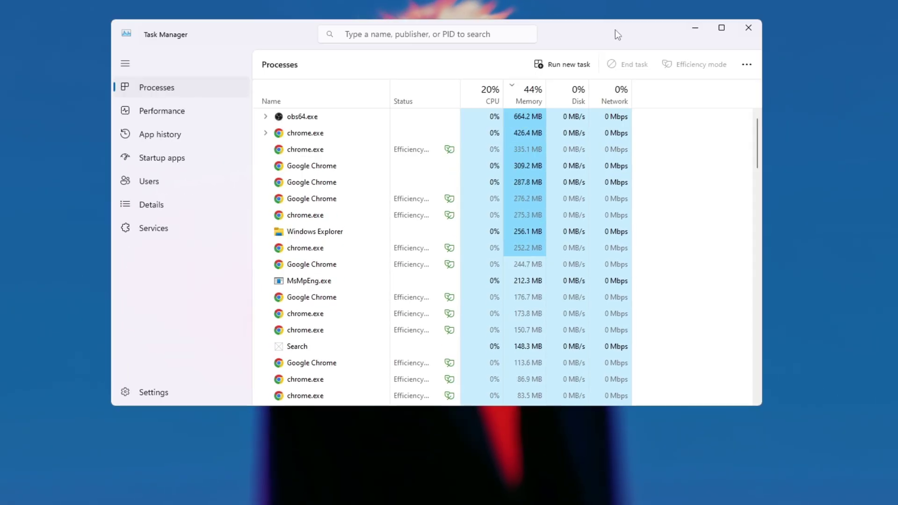
# In Task Manager, review the list of startup apps and select MyLiveWallpapers.exe.
pyautogui.click(226, 158)
pyautogui.scroll(-2, 475, 174)
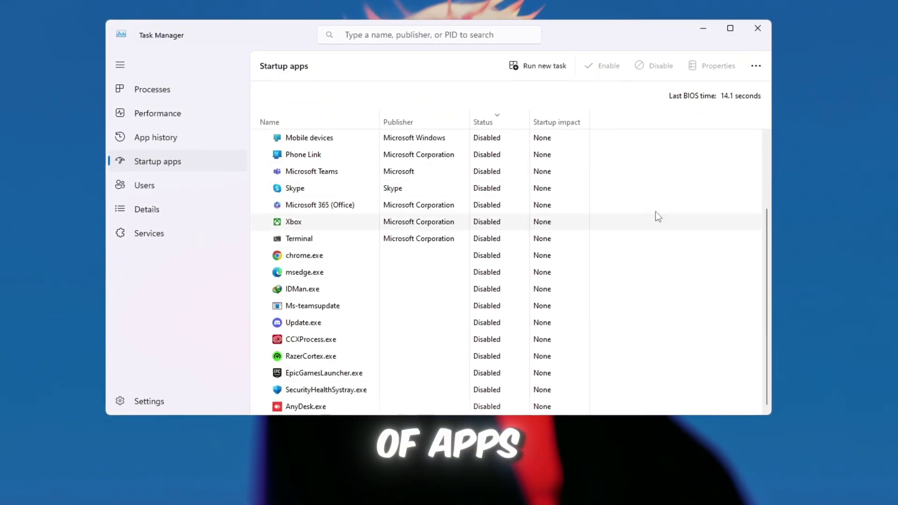
pyautogui.scroll(4, 381, 331)
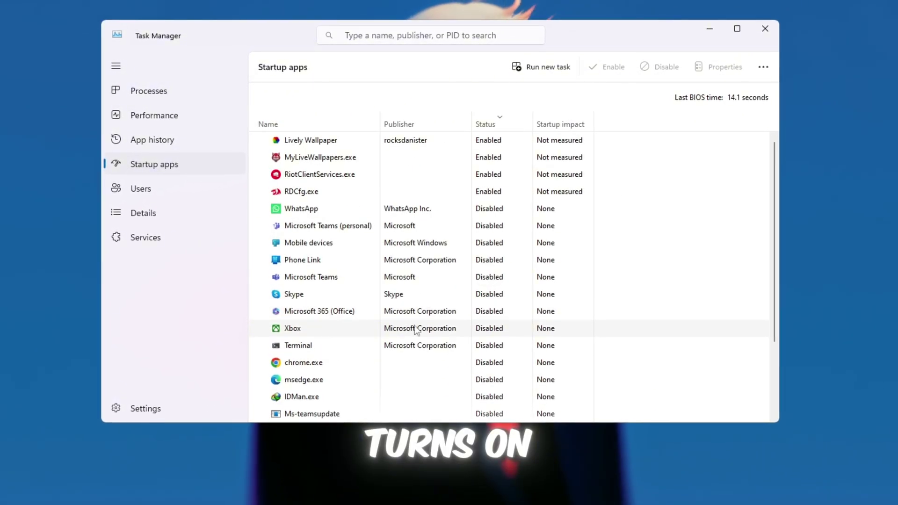
pyautogui.click(322, 156)
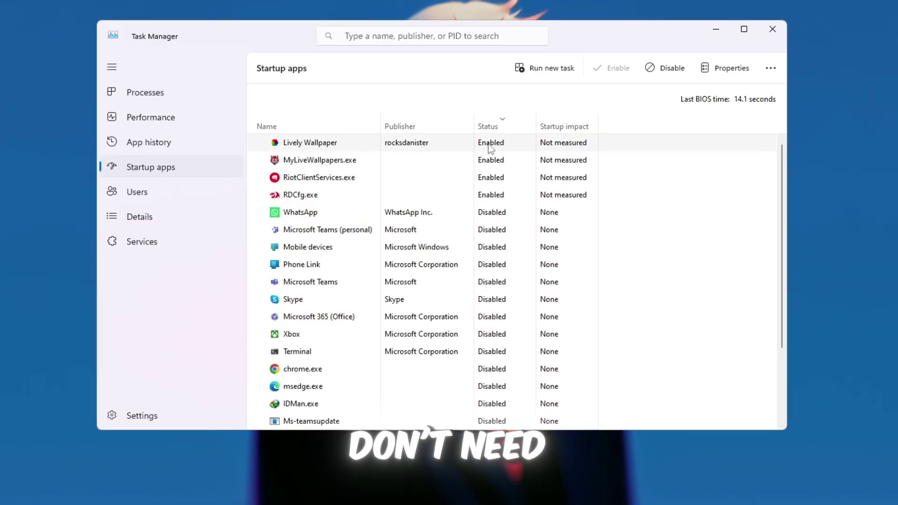